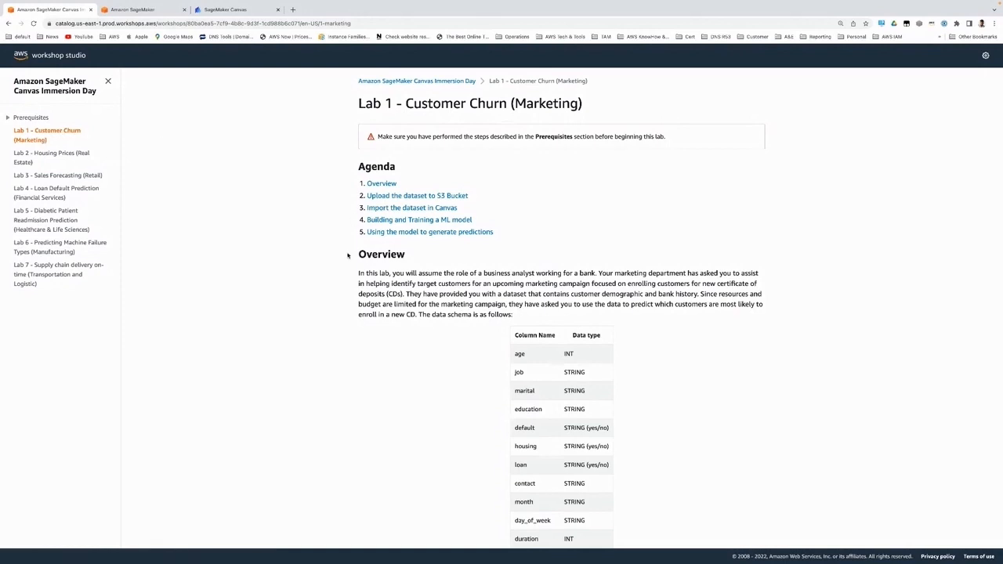
Step: Read the Lab 1 Customer Churn overview, the data schema and the instructions for uploading the dataset to S3
scroll(348, 256, down, 3)
scroll(348, 255, down, 3)
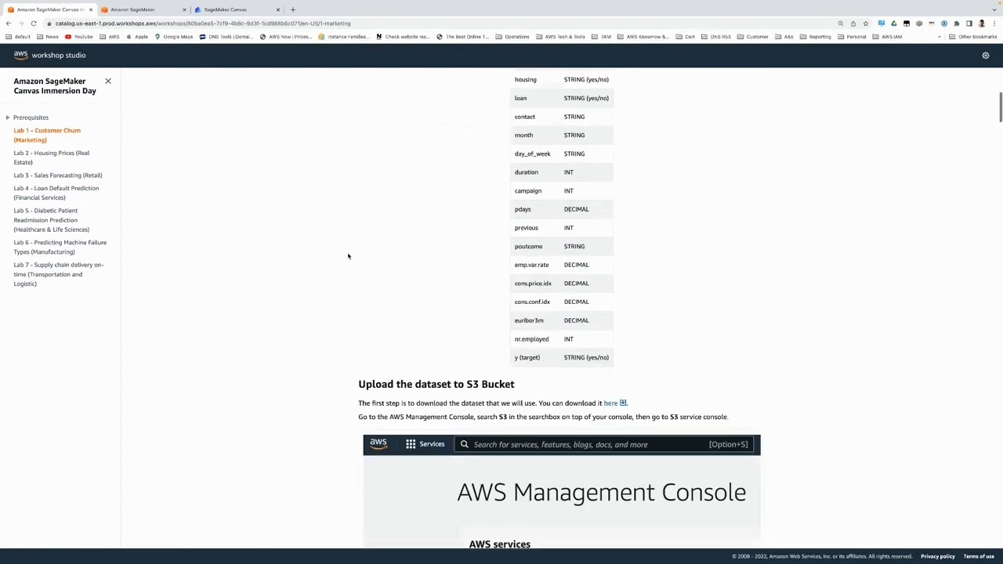
scroll(348, 256, down, 1)
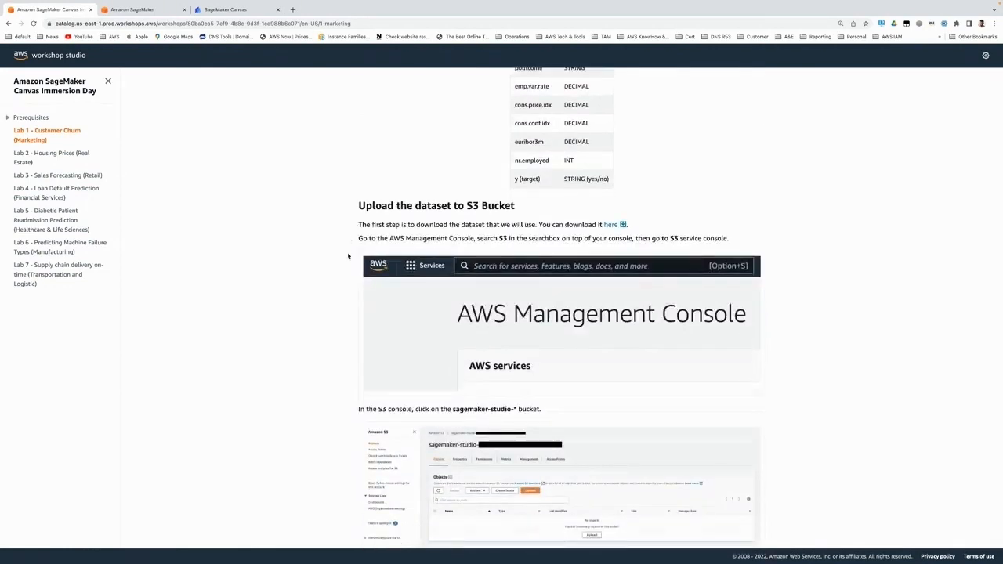
scroll(348, 255, down, 1)
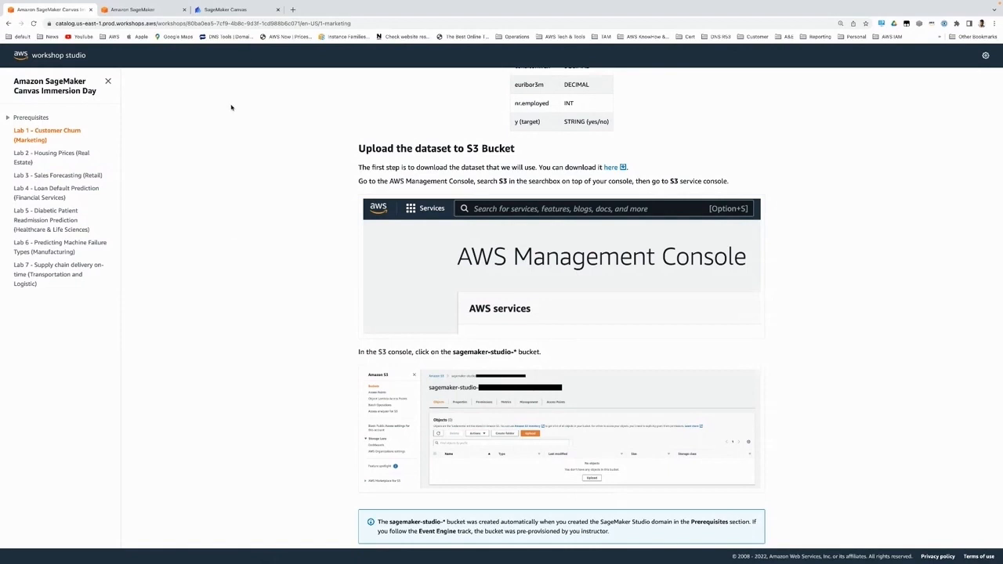
Step: Switch to SageMaker Canvas and review the existing models in both list and grid layouts
click(253, 12)
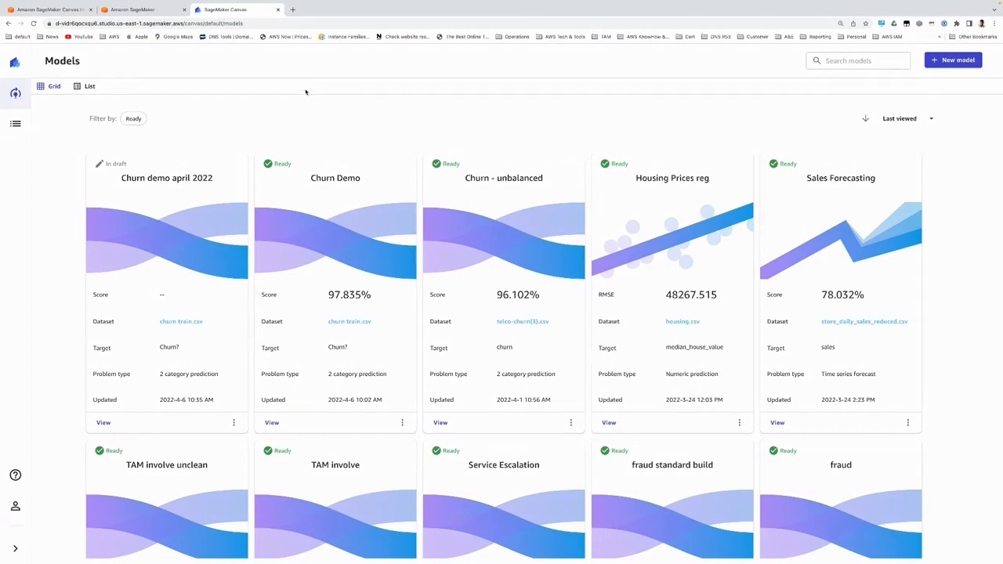
click(233, 24)
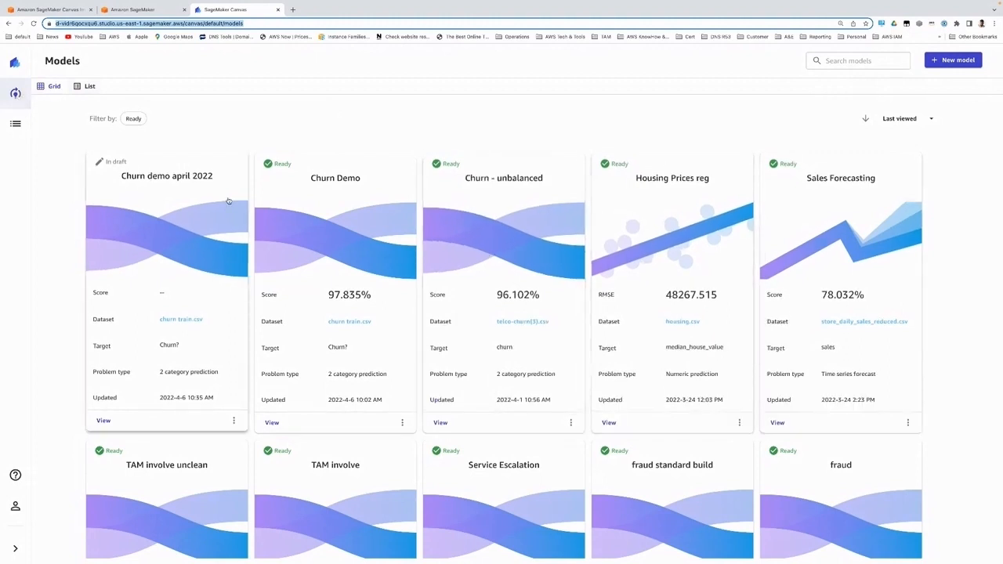
click(90, 86)
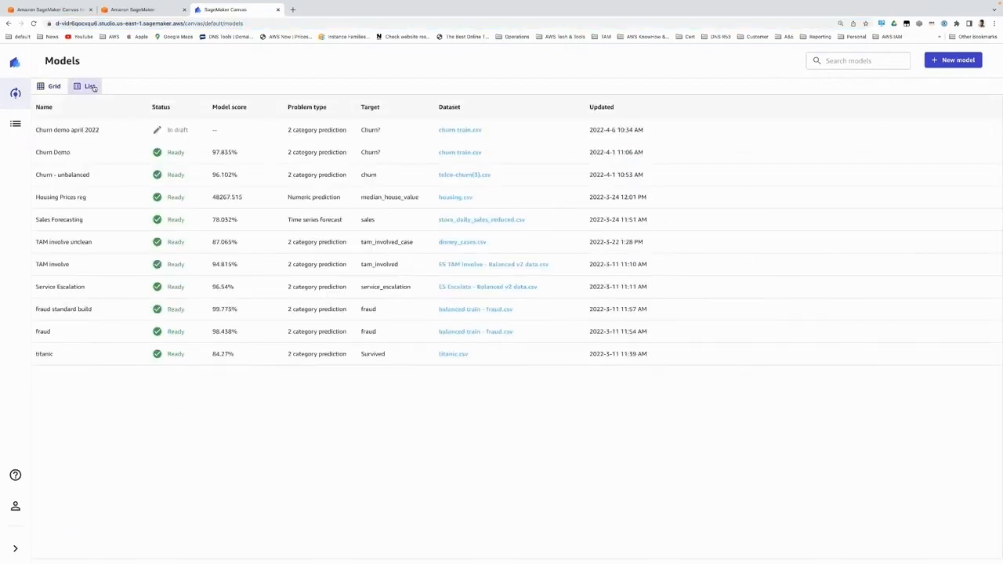
click(54, 86)
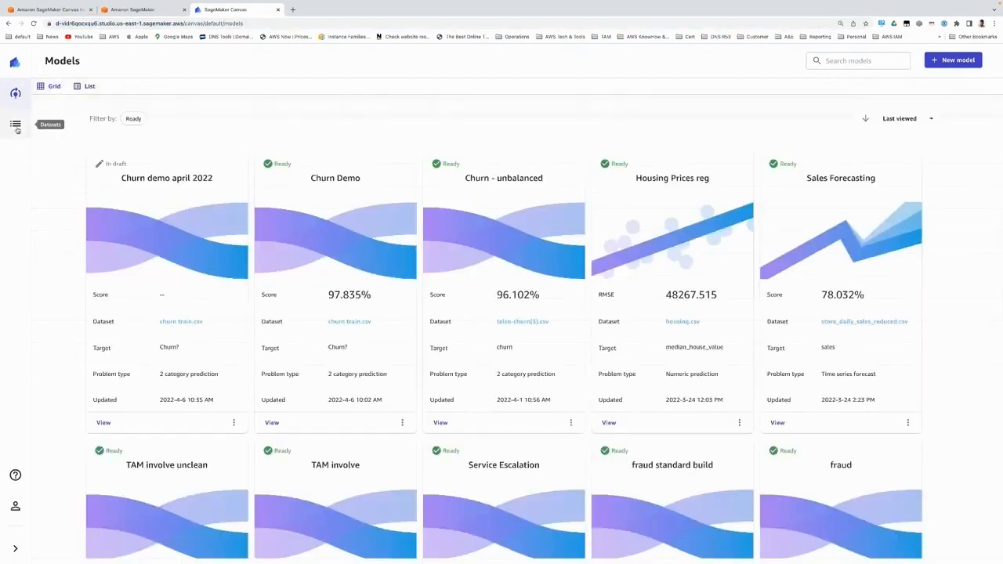
Step: Check the available data connections in the dataset import, then import the local files churn train 1 and churn train int
click(16, 126)
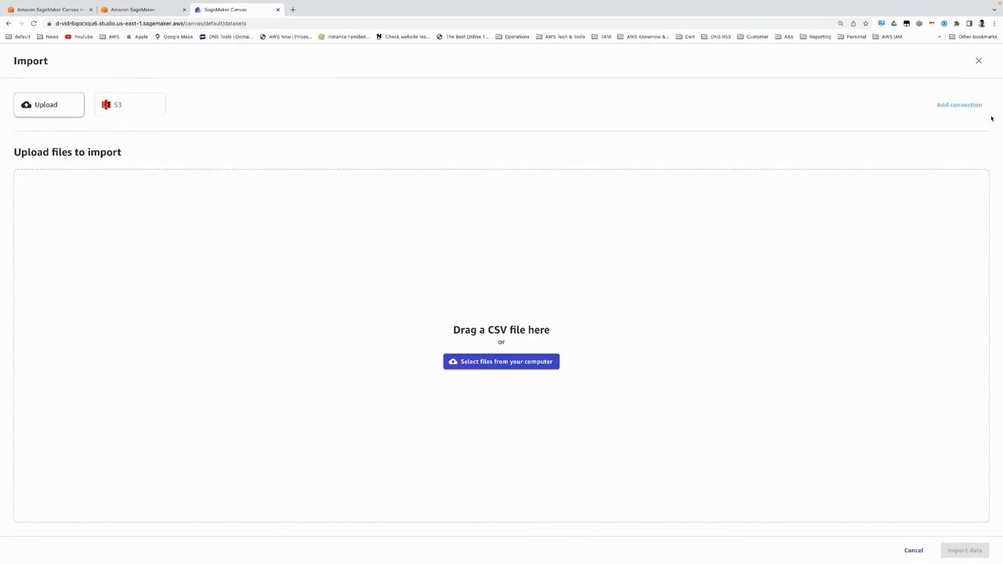
click(967, 106)
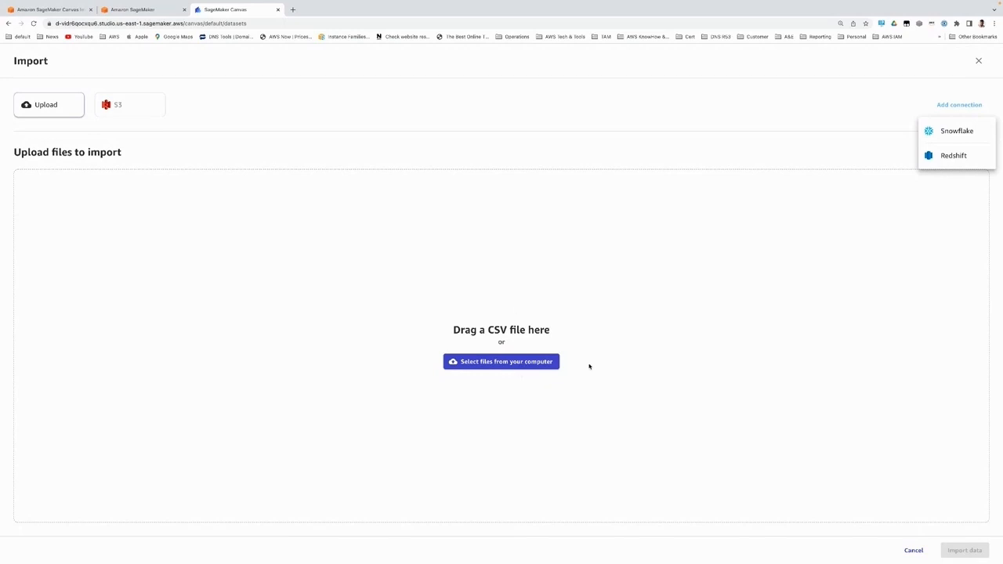
click(510, 366)
click(509, 366)
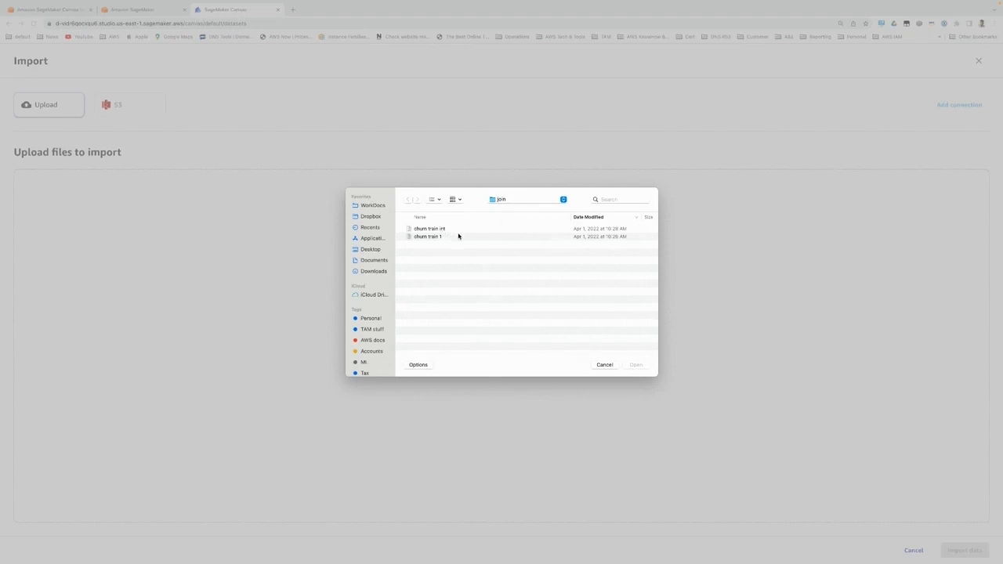
click(426, 237)
shift+click(431, 229)
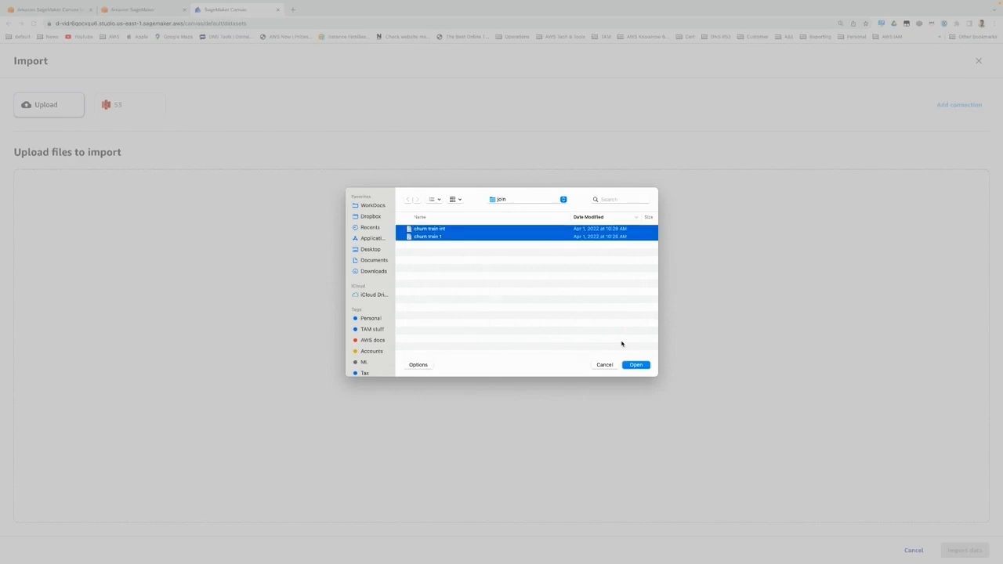
click(633, 365)
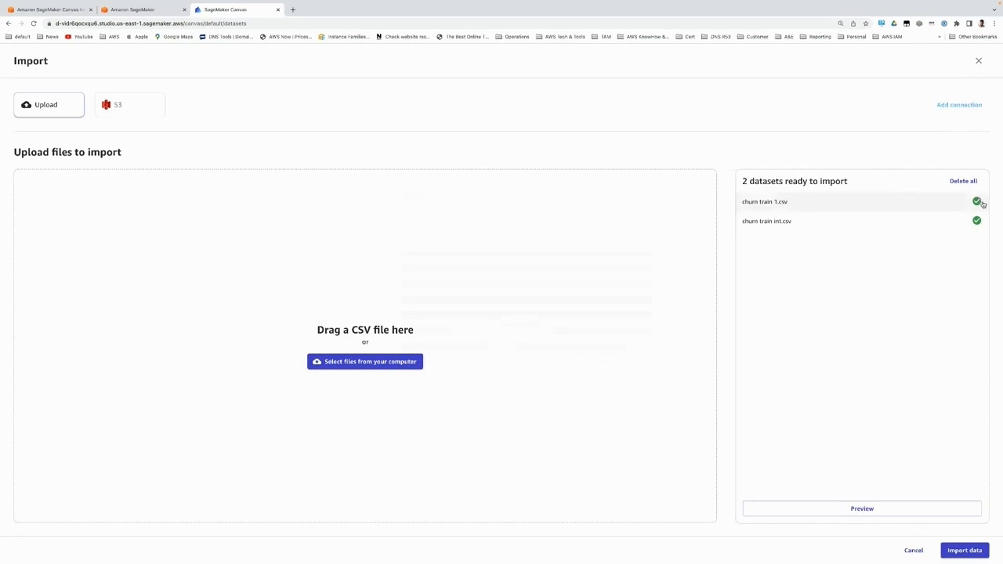
click(964, 551)
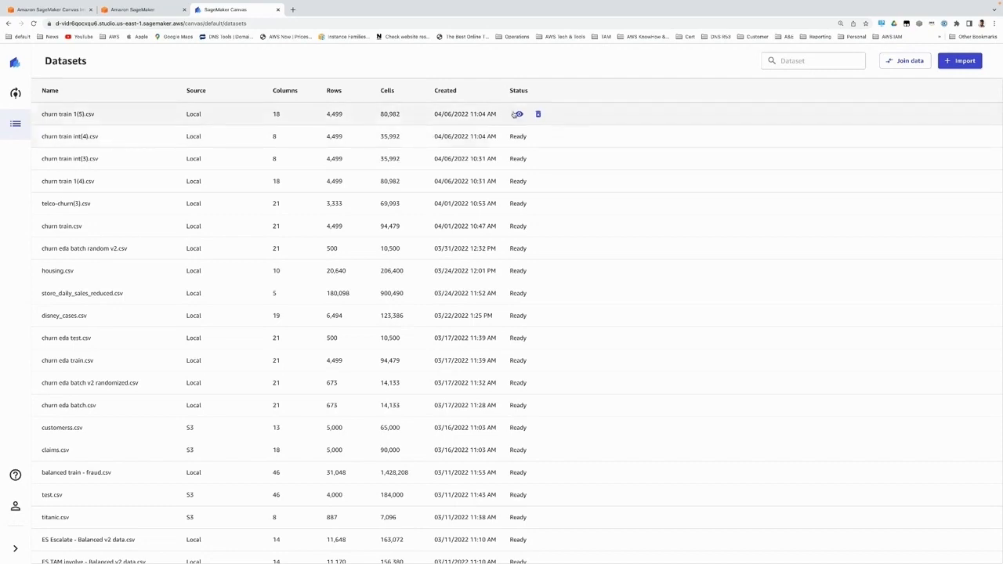
Step: Preview the rows and columns of the newly imported churn train 1(5).csv and churn train int(4).csv datasets
click(517, 113)
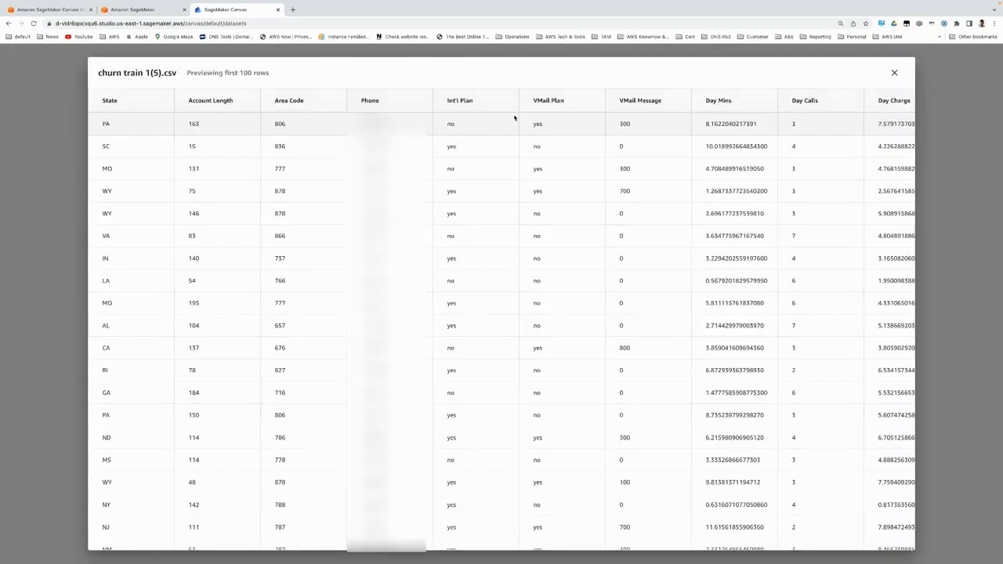
scroll(705, 166, right, 5)
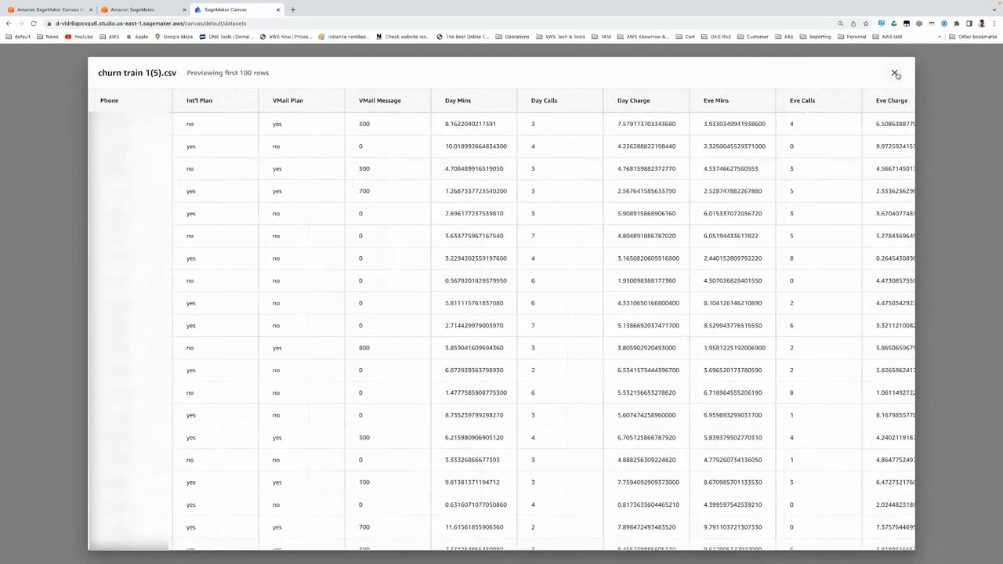
click(894, 72)
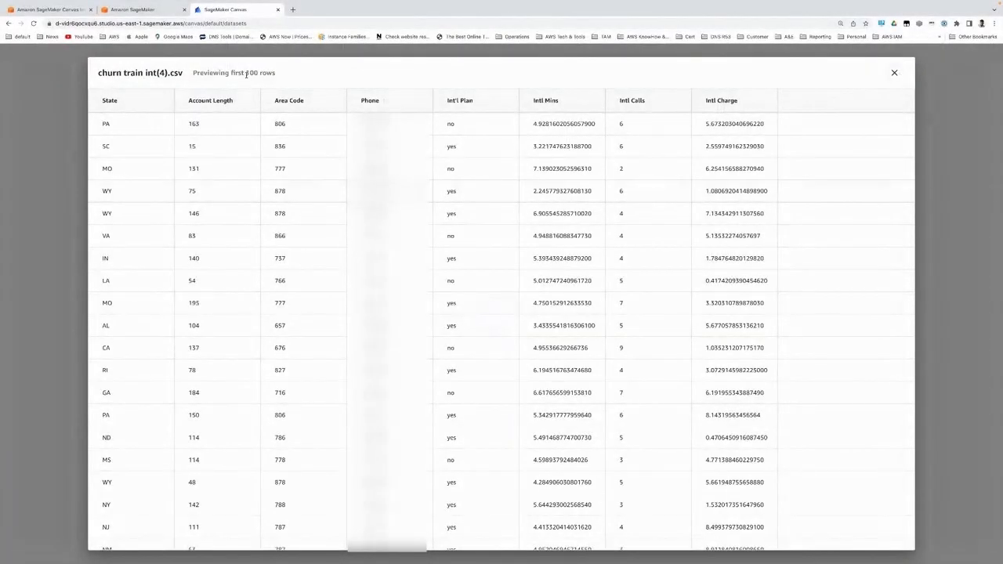
click(893, 73)
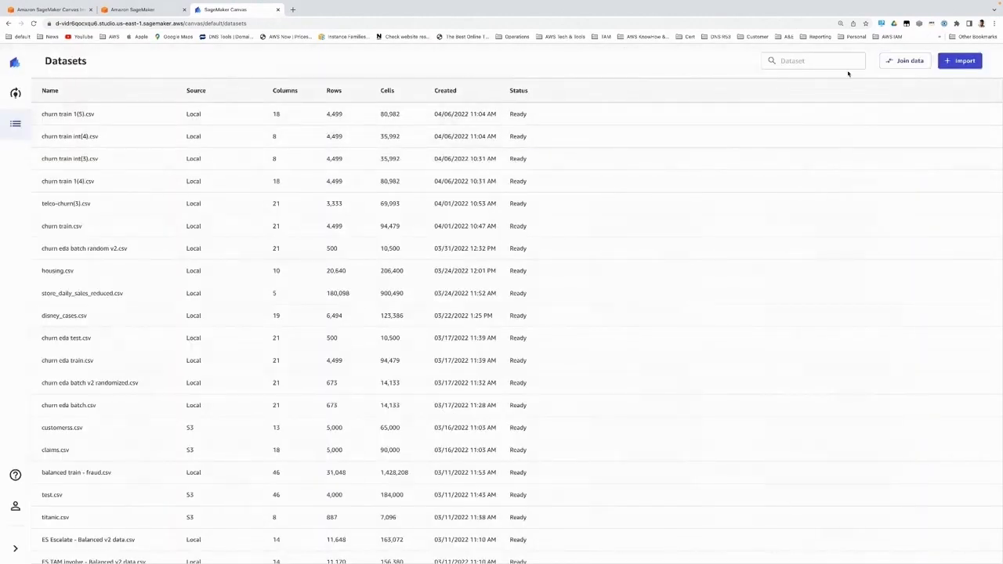
Step: Join churn train 1(5).csv with churn train int(4).csv and review the columns in the join preview
click(903, 62)
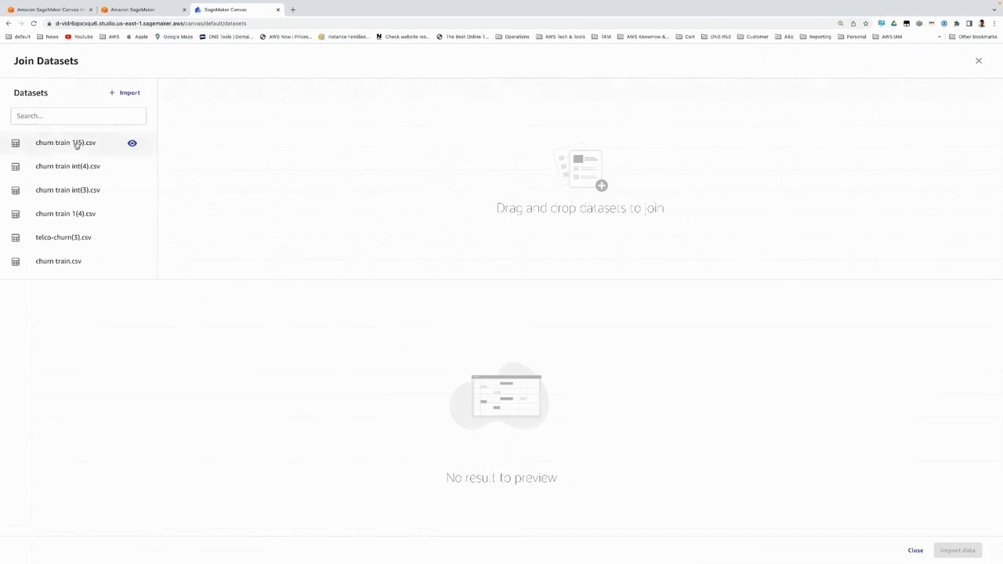
drag(77, 145, 518, 168)
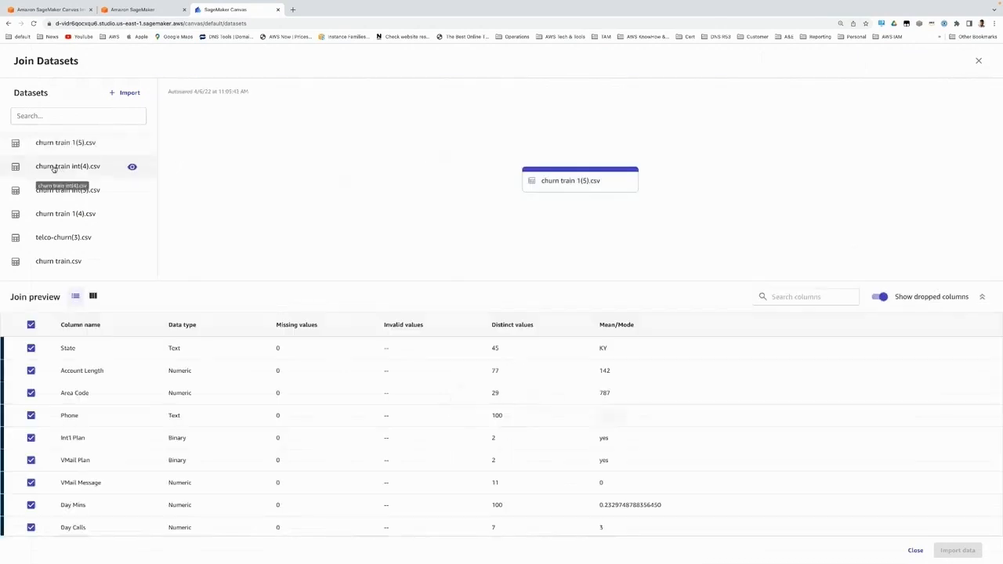
drag(54, 168, 720, 190)
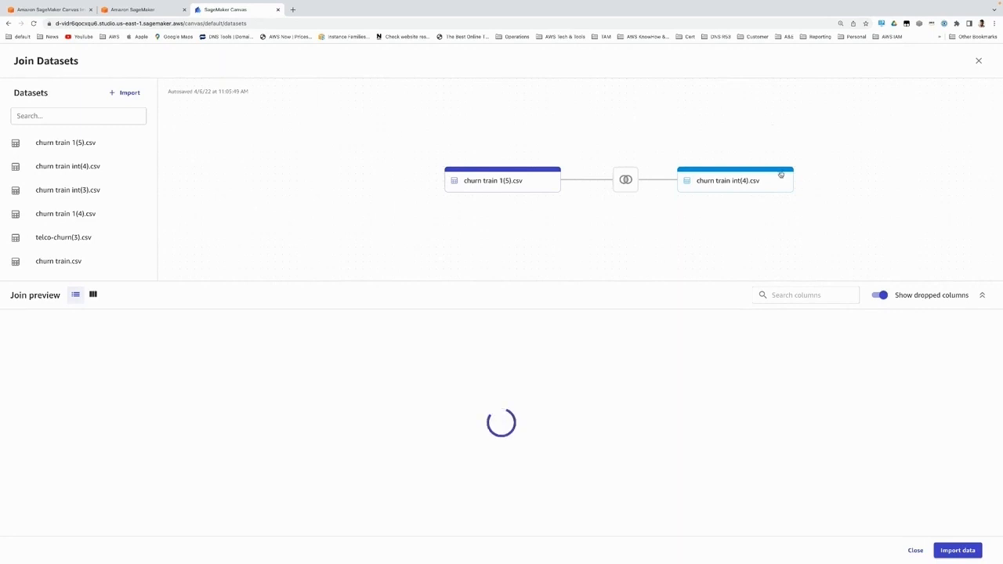
mouse_move(630, 183)
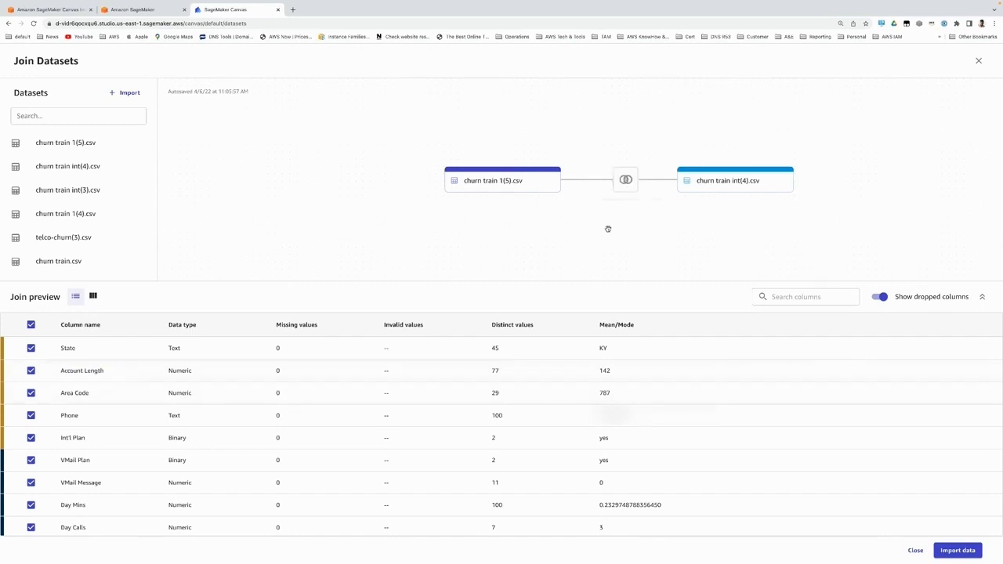
scroll(149, 418, down, 3)
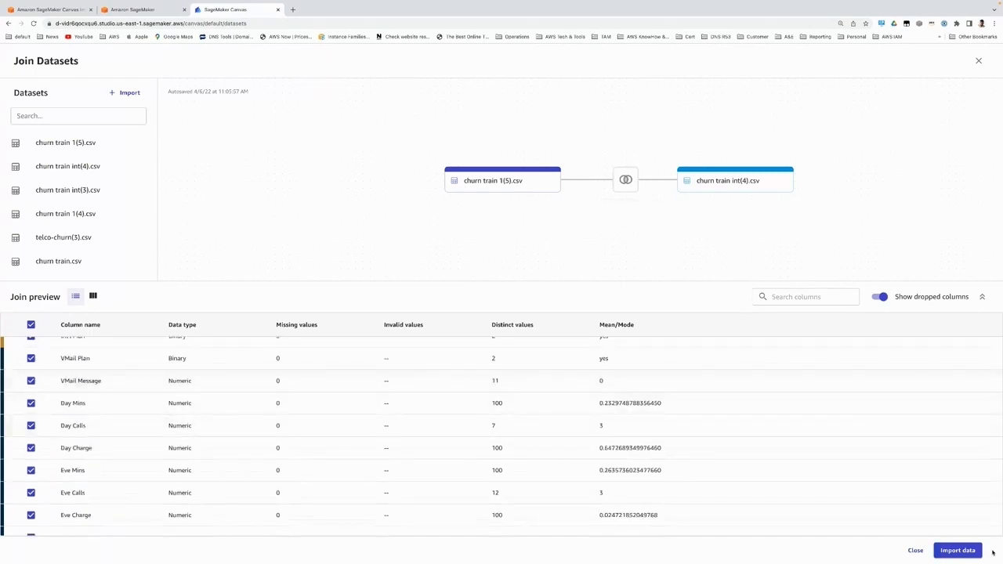
Step: Import the joined data as a new dataset named churnjoindata
click(958, 550)
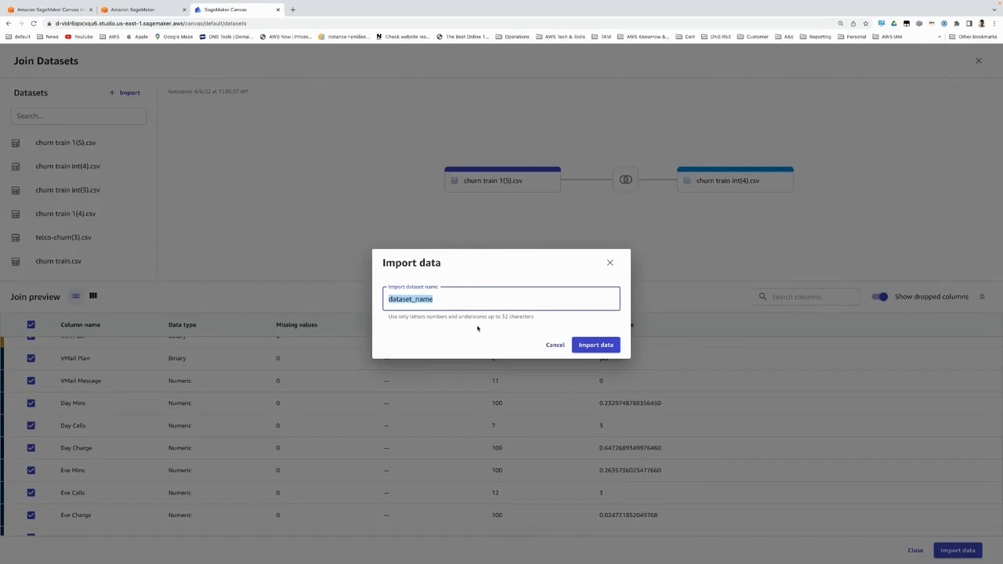
text(churnjoindata)
click(575, 345)
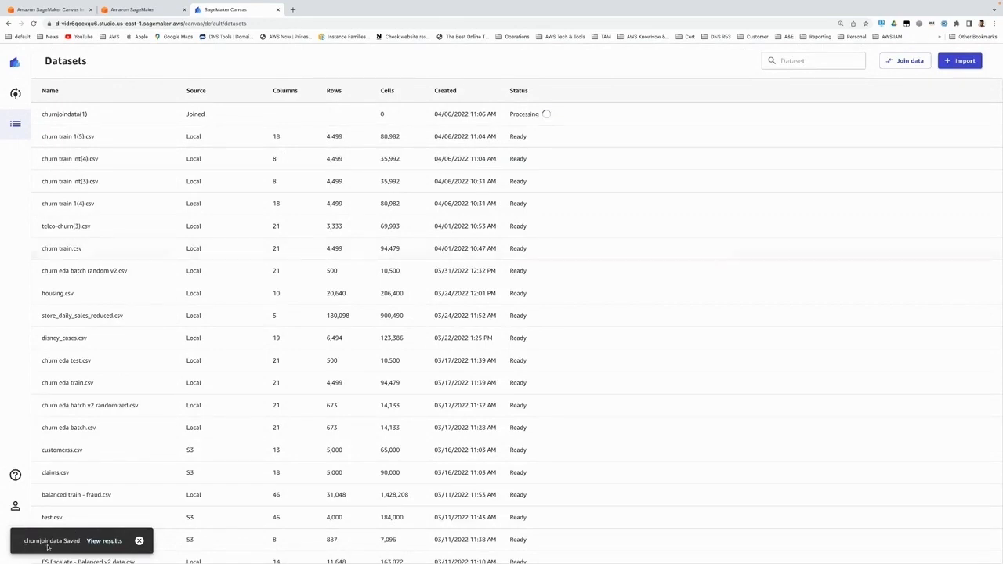
Step: Examine the joined churnjoindata dataset's column summary and its preview rows across to the Churn? column
click(105, 541)
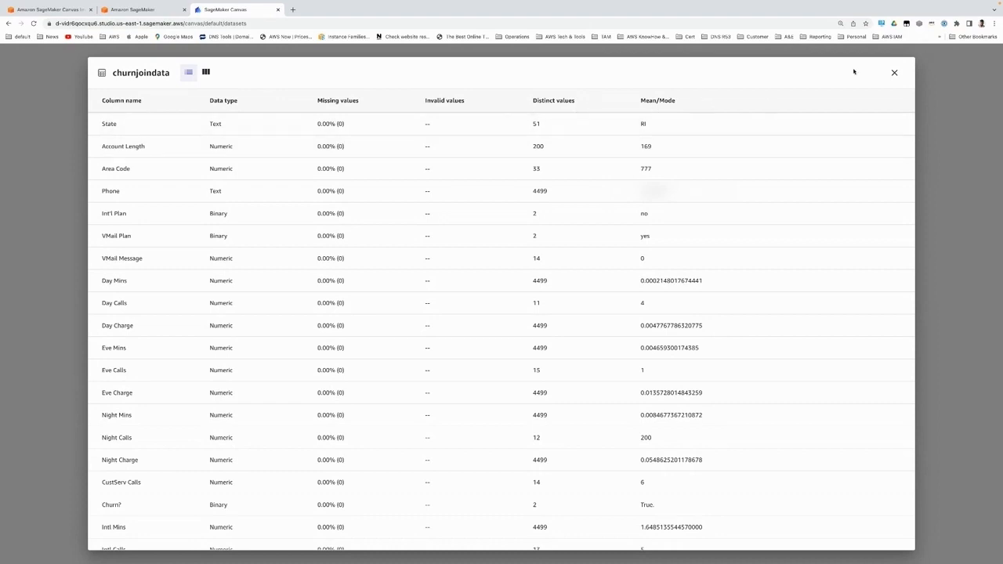
click(895, 72)
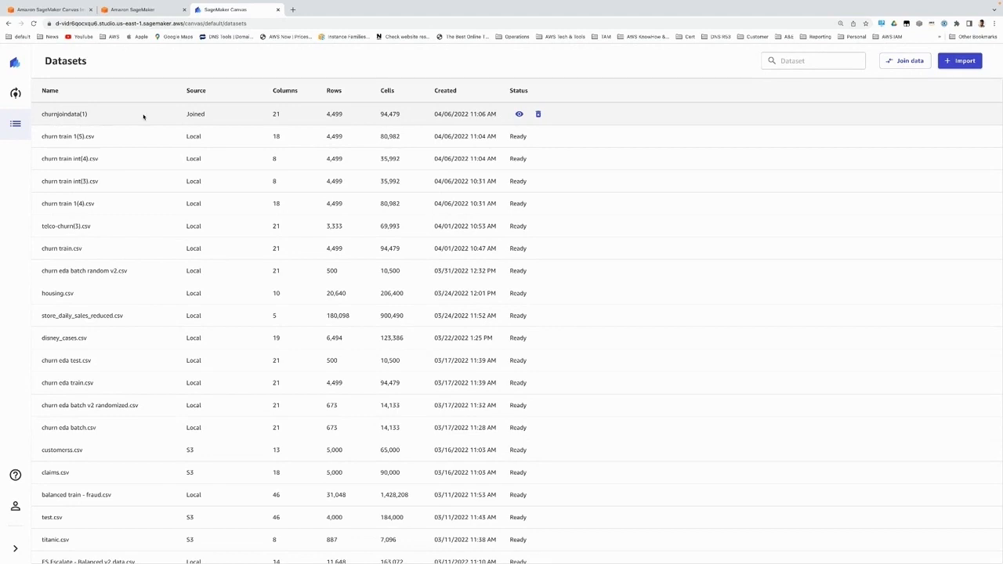
click(519, 114)
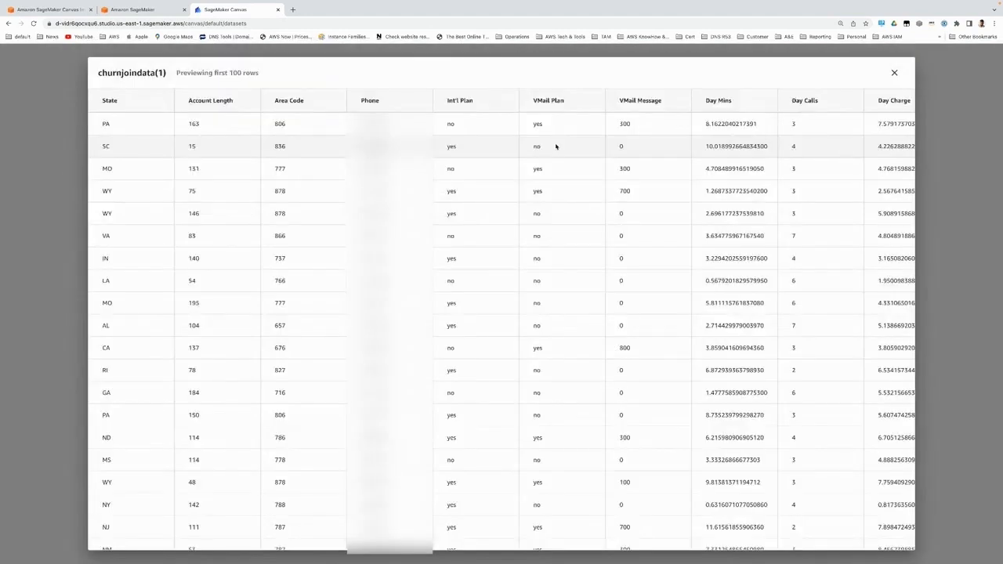
scroll(385, 169, right, 1)
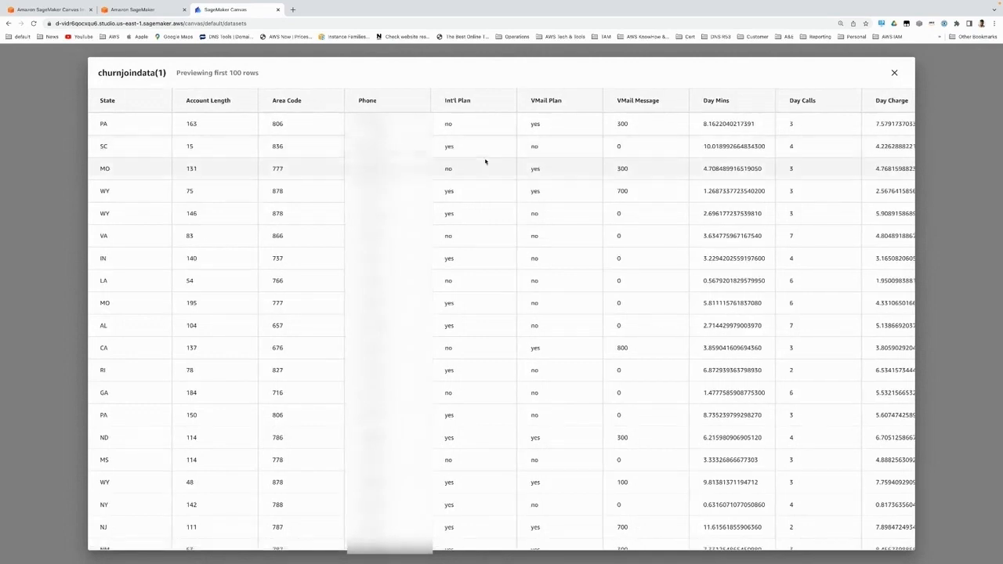
scroll(485, 162, right, 2)
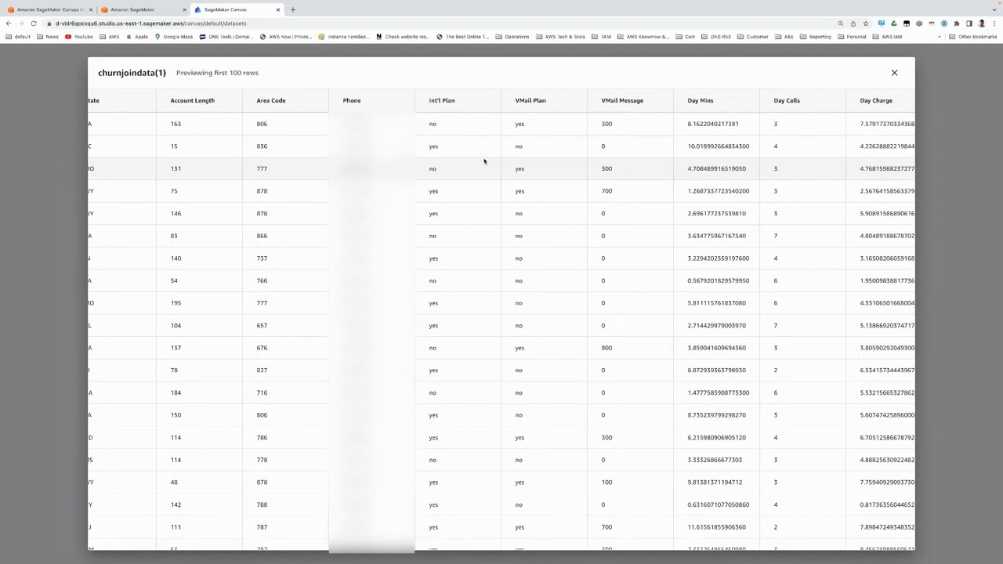
scroll(534, 168, right, 10)
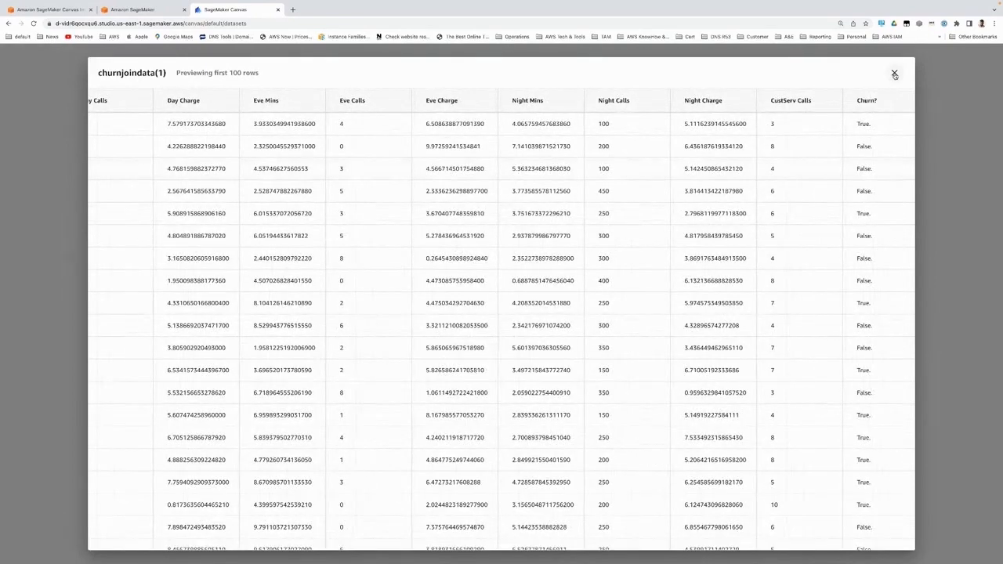
click(895, 72)
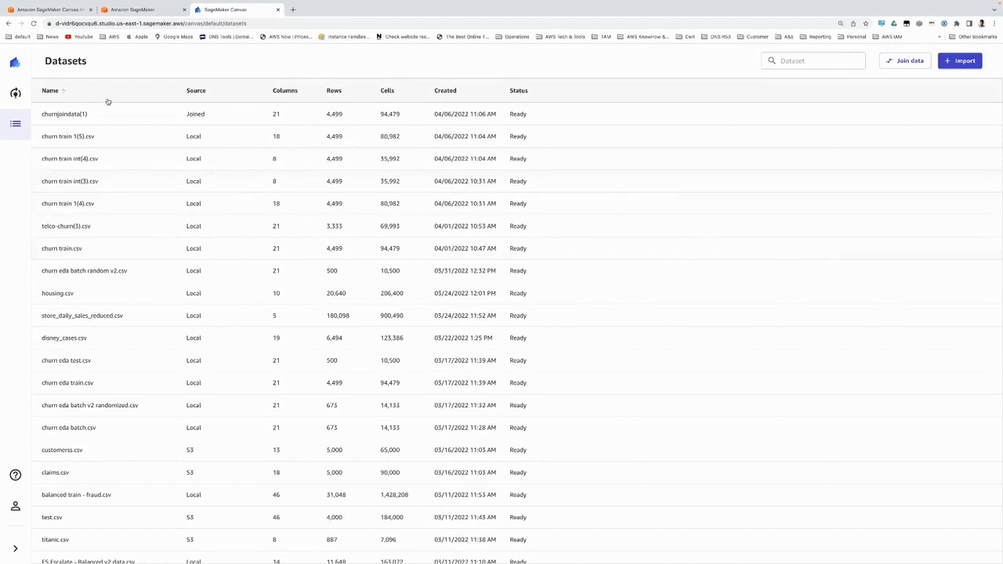
Step: Create a new model named "Churn prediction demo v2 April" and choose churn train.csv as its dataset
click(17, 94)
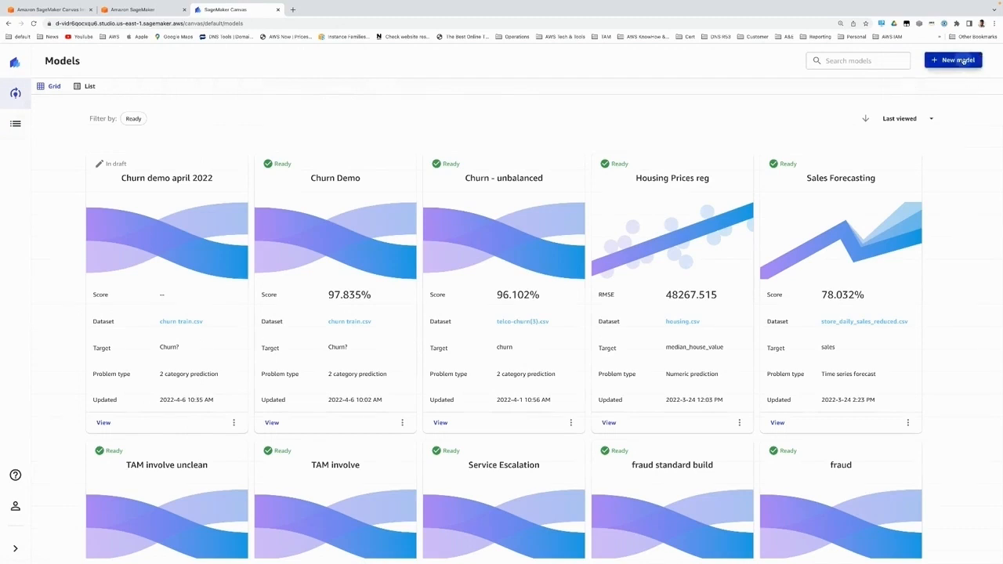
click(962, 61)
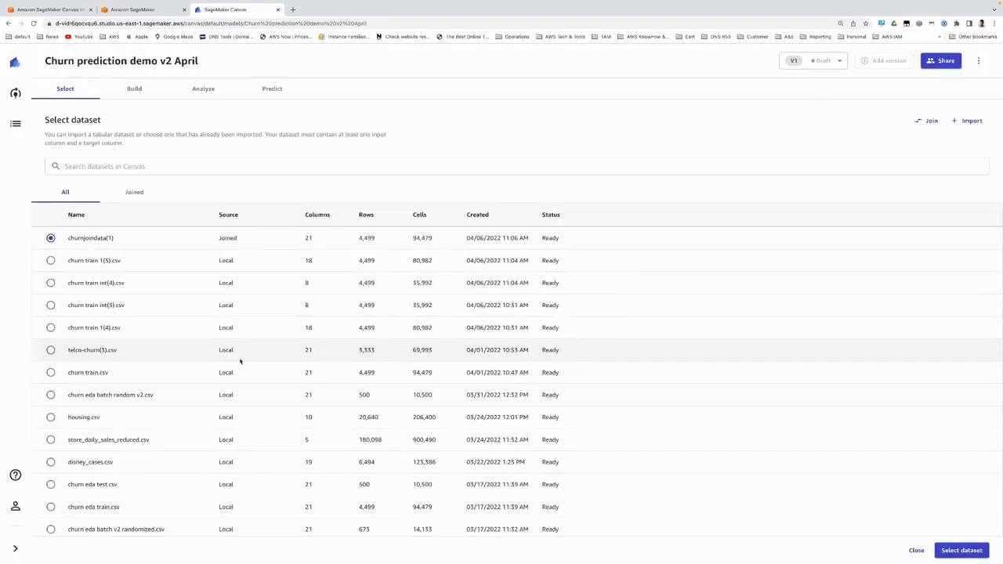
click(50, 373)
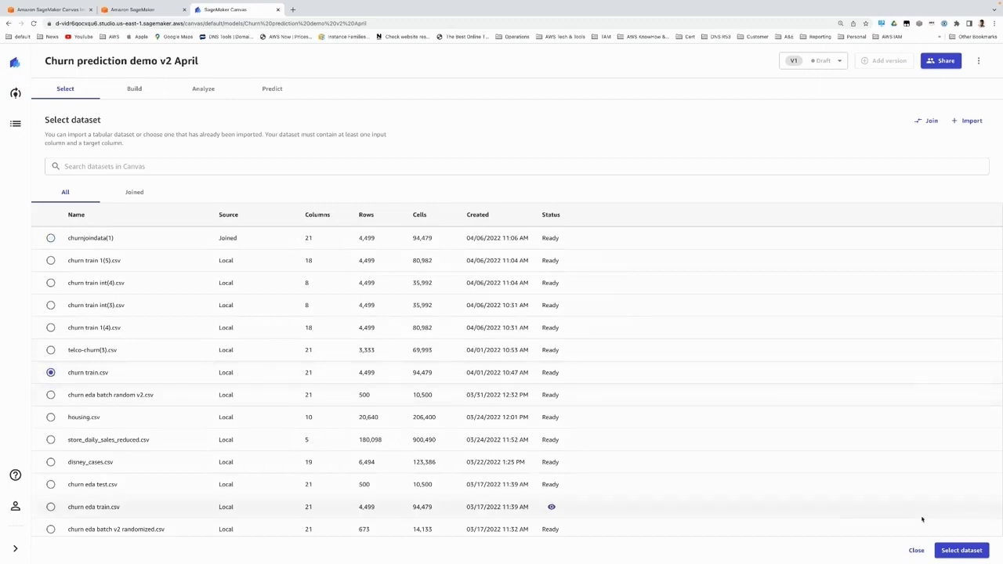
click(962, 551)
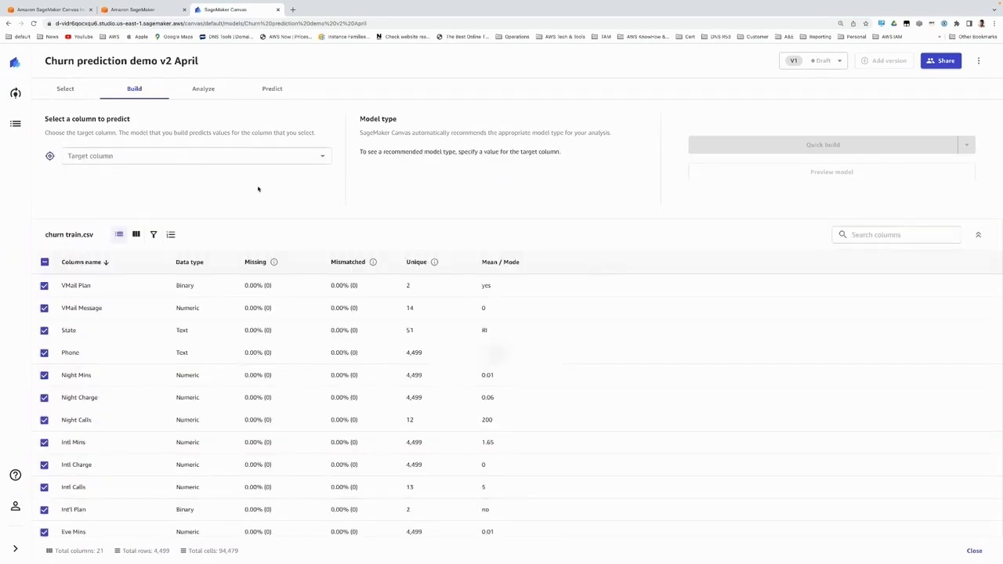
Step: Set Churn? as the target column to predict and review its value distribution and the dataset's column list
click(320, 157)
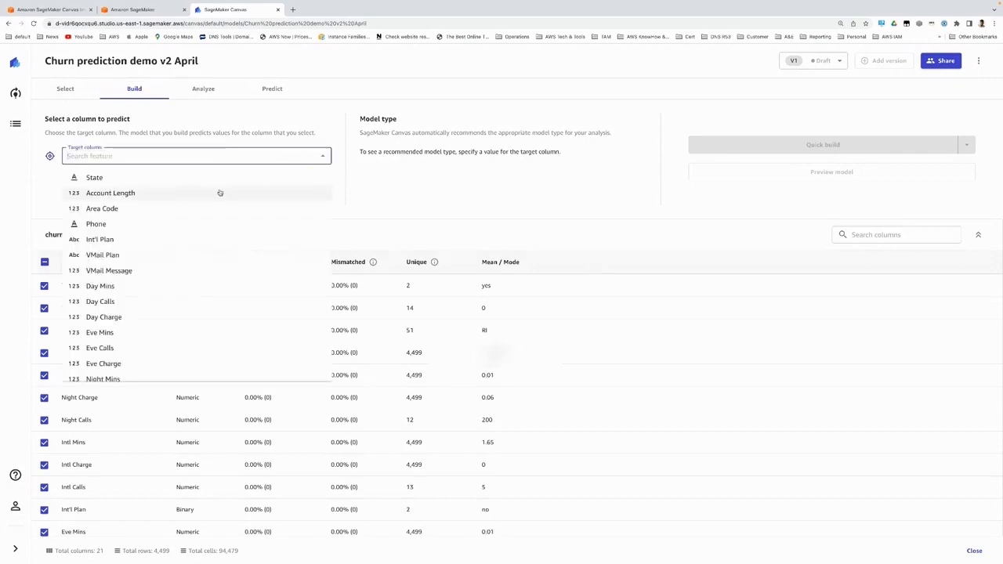
scroll(208, 243, down, 3)
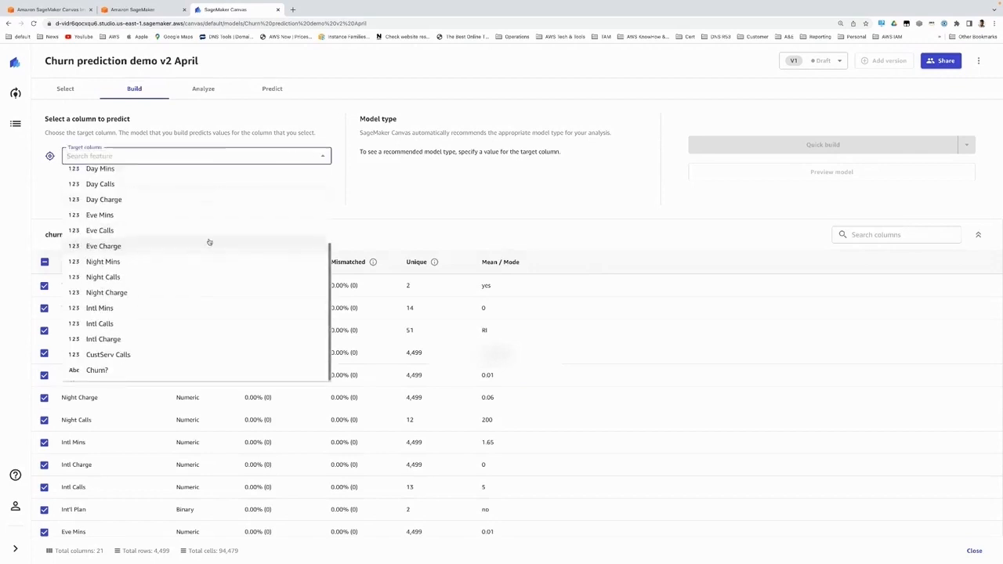
click(149, 372)
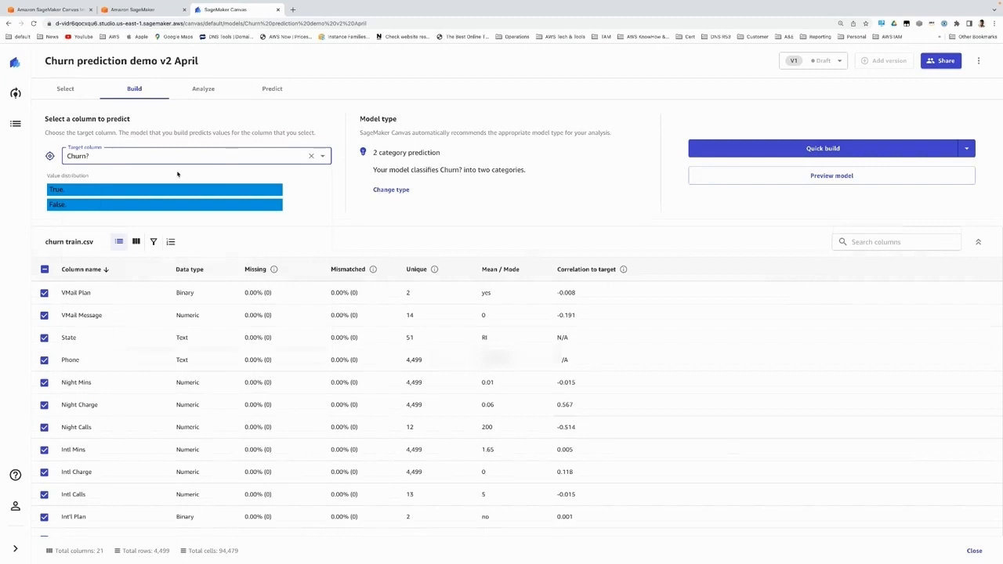
mouse_move(133, 190)
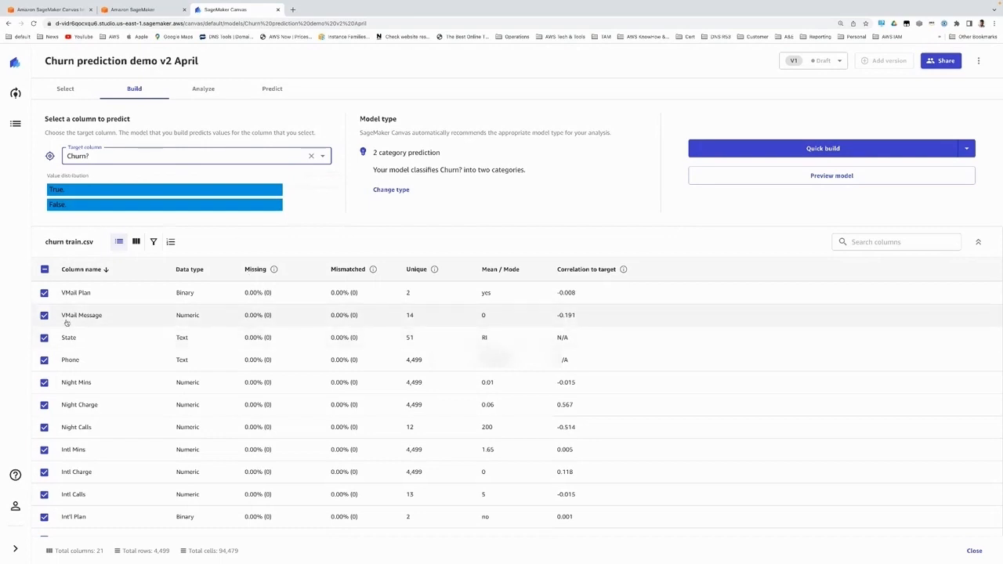
scroll(98, 354, down, 3)
scroll(97, 354, down, 5)
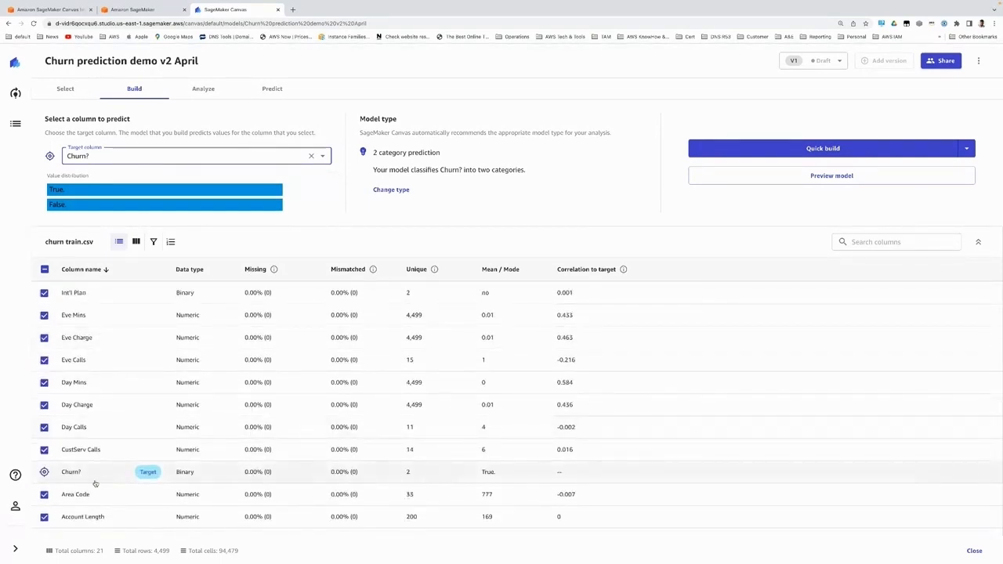
mouse_move(165, 197)
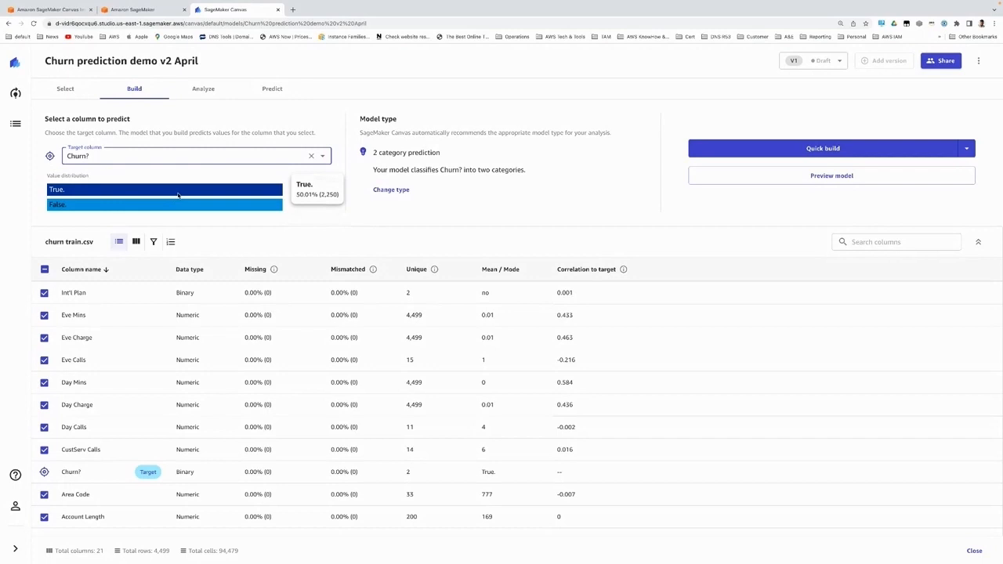
Step: Review the recommended and other model types available for the Churn? target, leaving the type unchanged
click(392, 190)
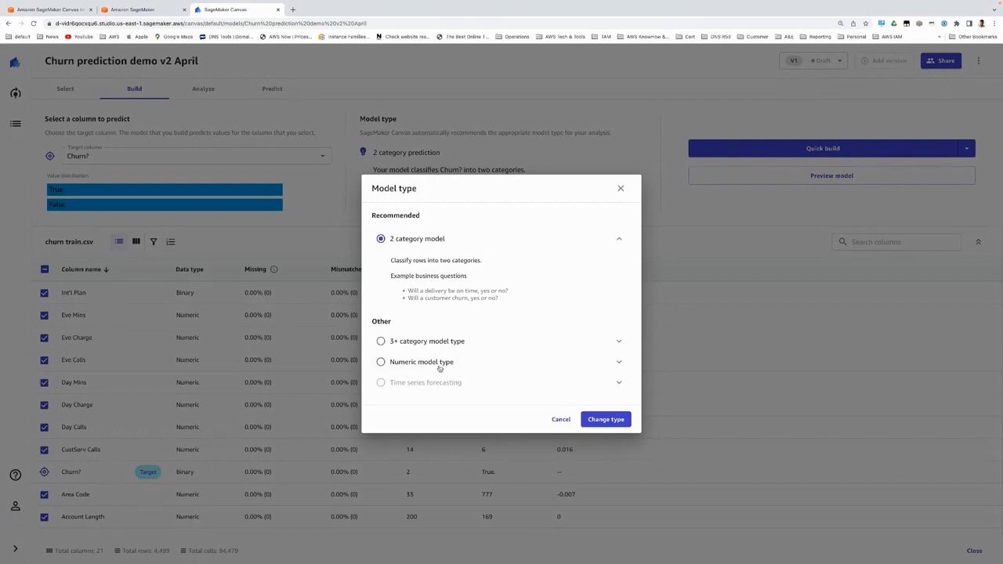
mouse_move(428, 391)
click(561, 419)
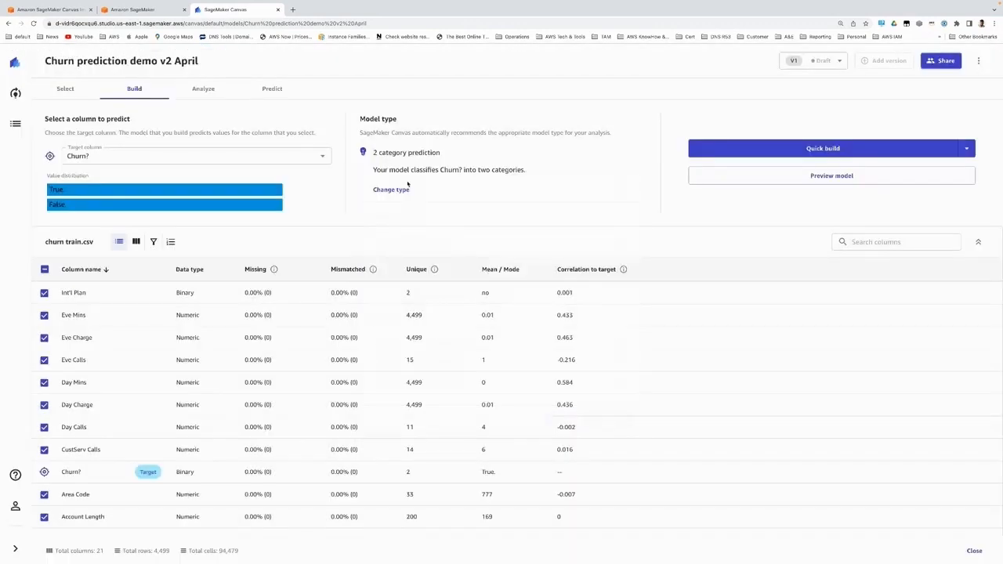
Step: Choose Quick build over Standard build and start building the model
click(968, 148)
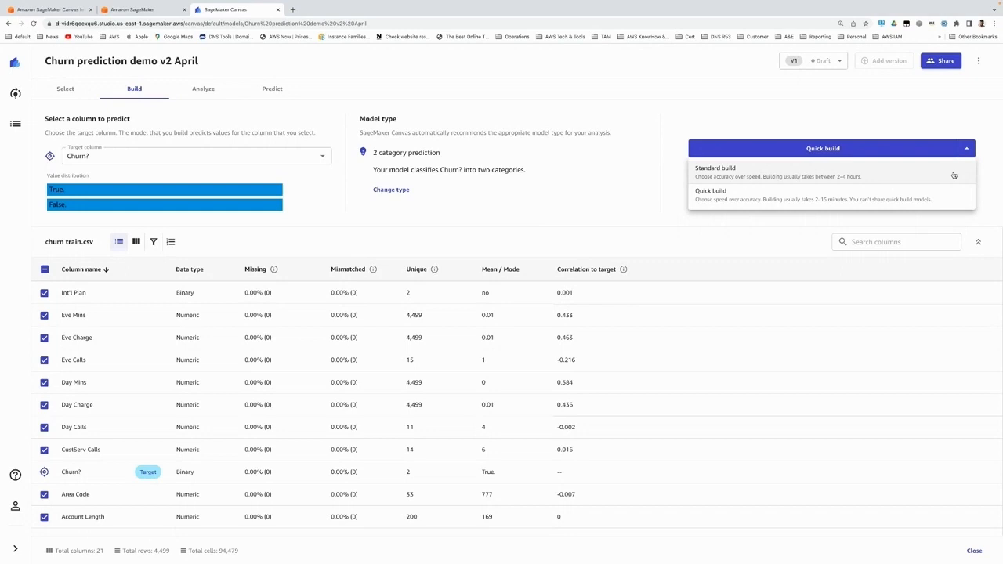
click(788, 199)
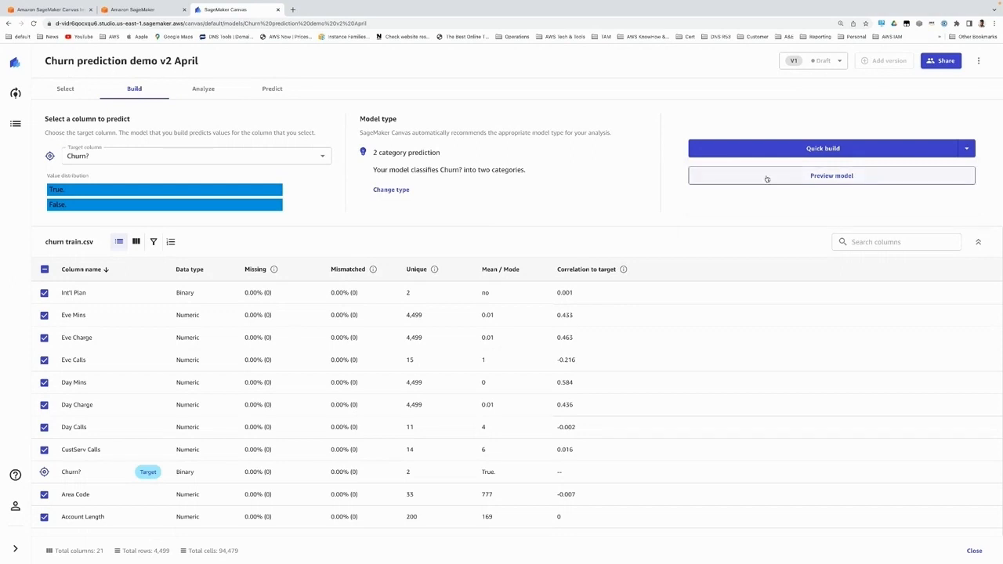
click(800, 151)
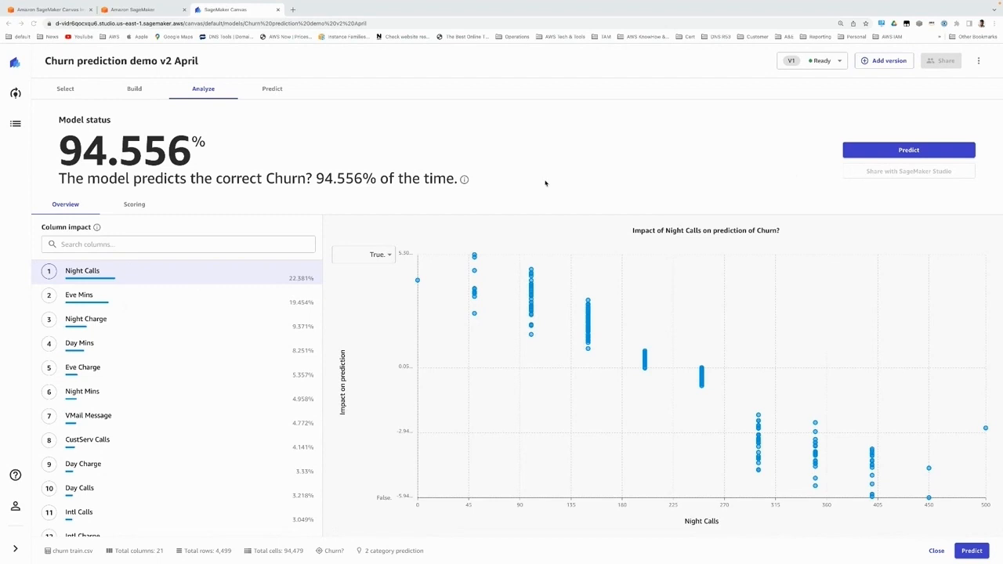
Step: Show the impact of Night Calls on the False. prediction, and examine the scoring chart and model accuracy insights
click(390, 257)
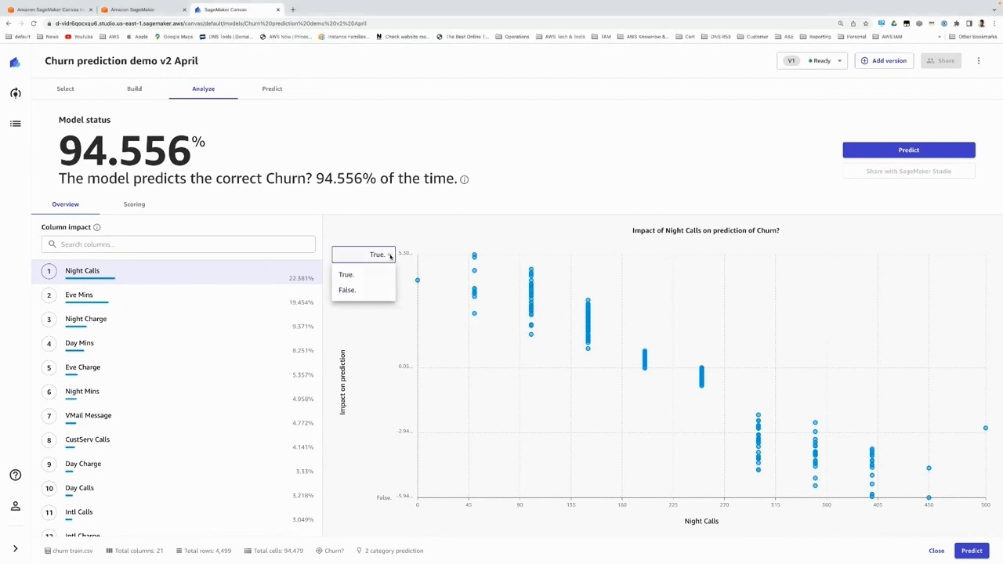
click(377, 290)
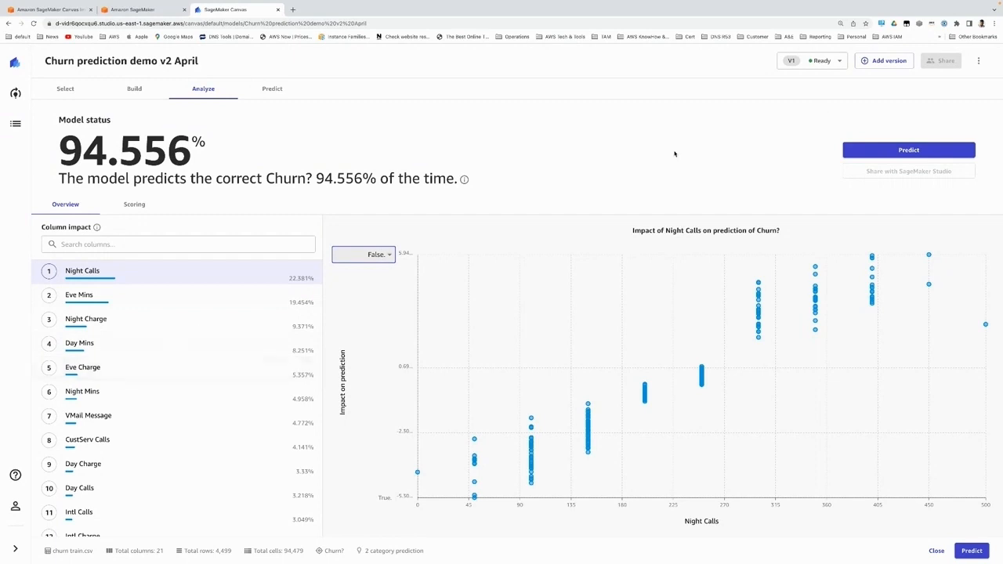
click(131, 206)
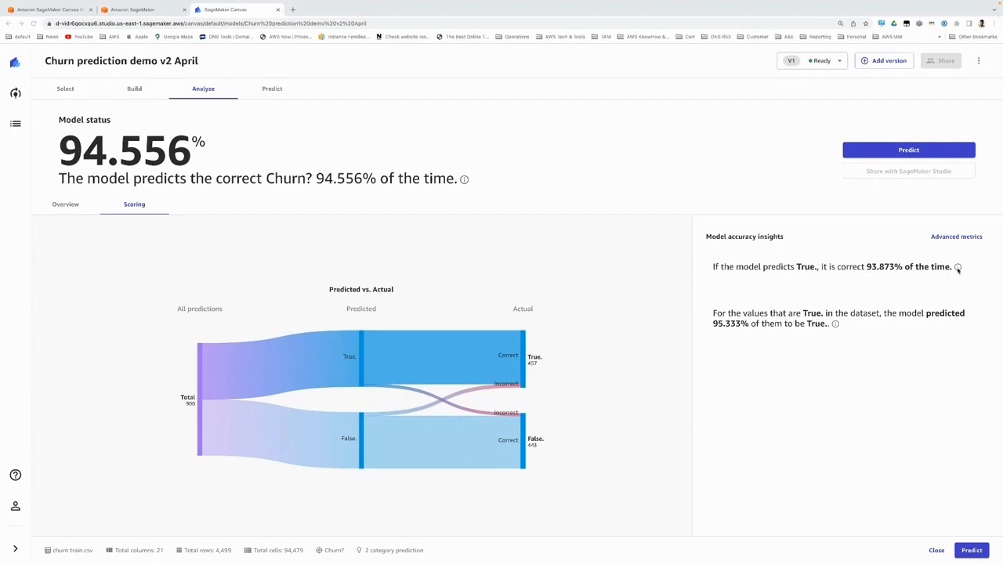
mouse_move(957, 267)
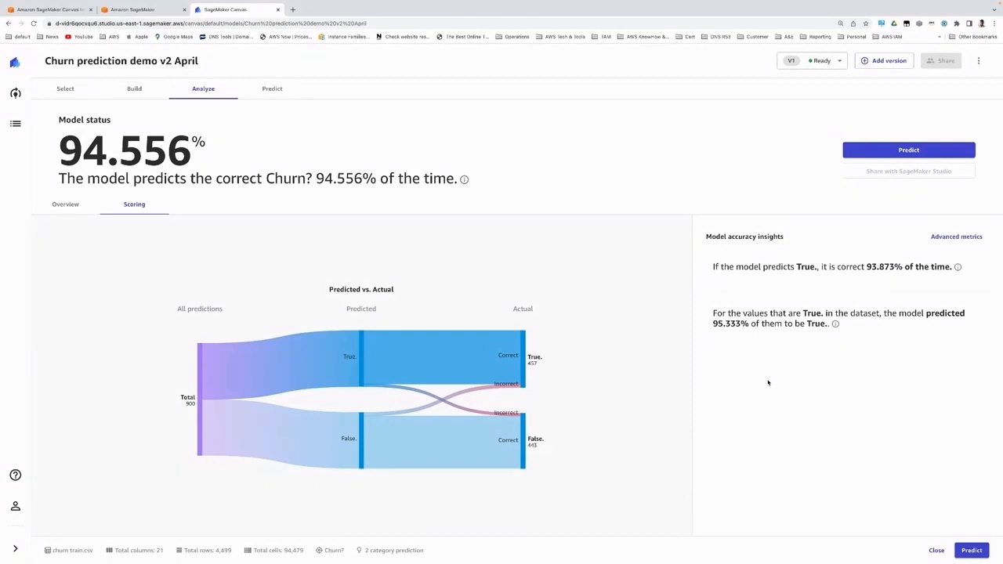
Step: Examine the advanced metrics and confusion matrix for the True. and False. positive classes
mouse_move(835, 324)
click(958, 239)
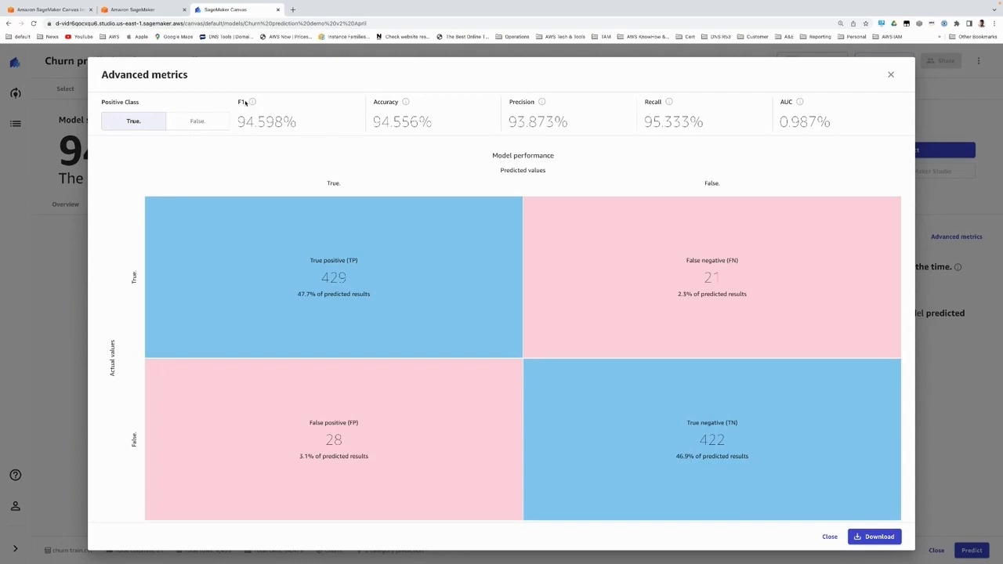
mouse_move(252, 102)
click(211, 123)
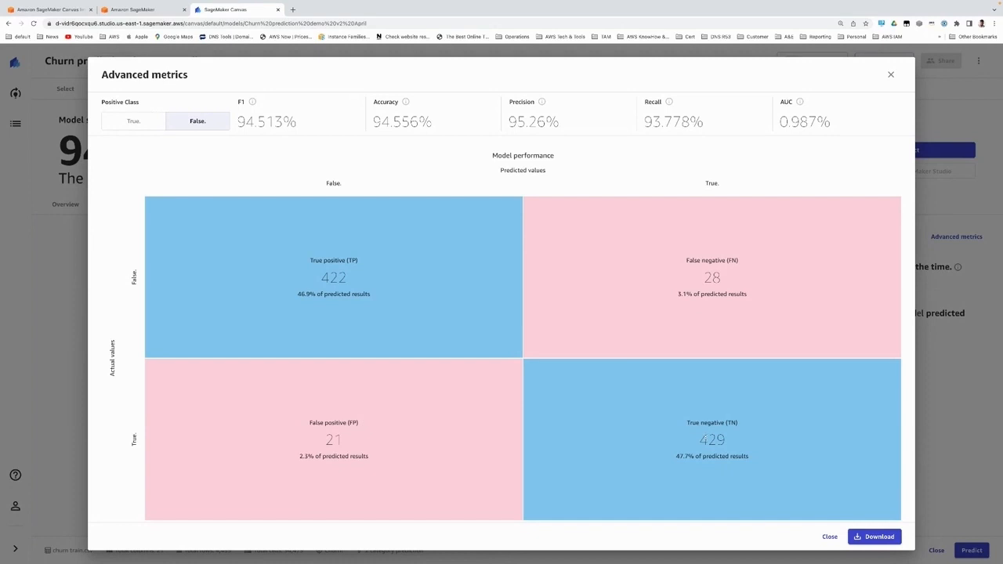
click(829, 537)
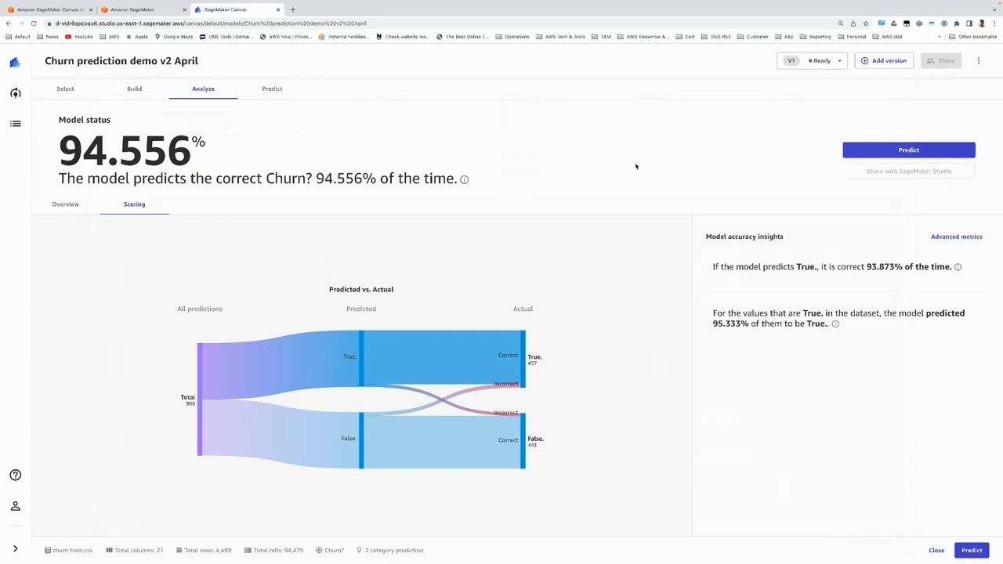
Step: Update a single prediction with VMail Message 3, Eve Mins 5.00465930017439, Night Charge 3.05486252011787 and Day Mins 4.00021480176744
click(278, 93)
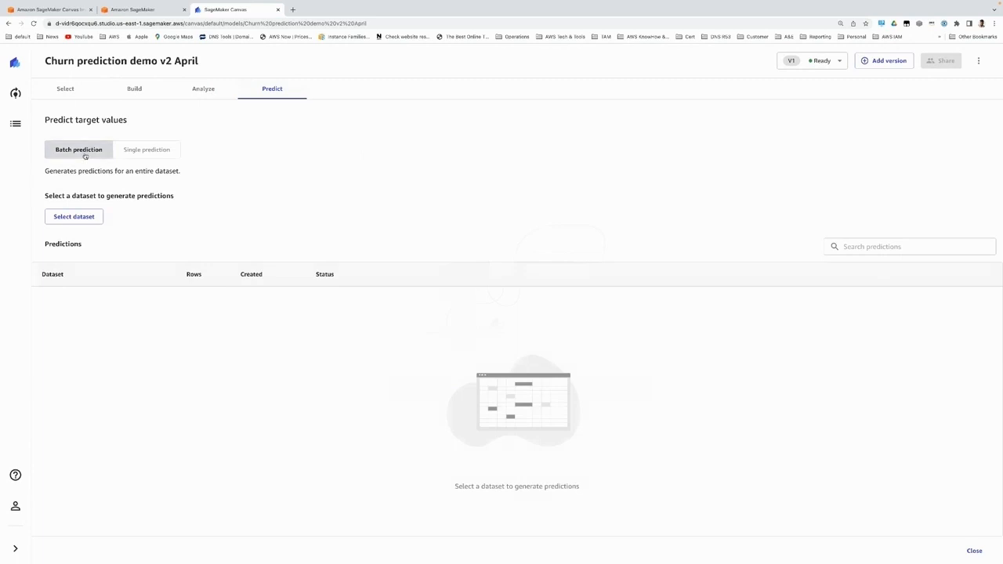
click(165, 153)
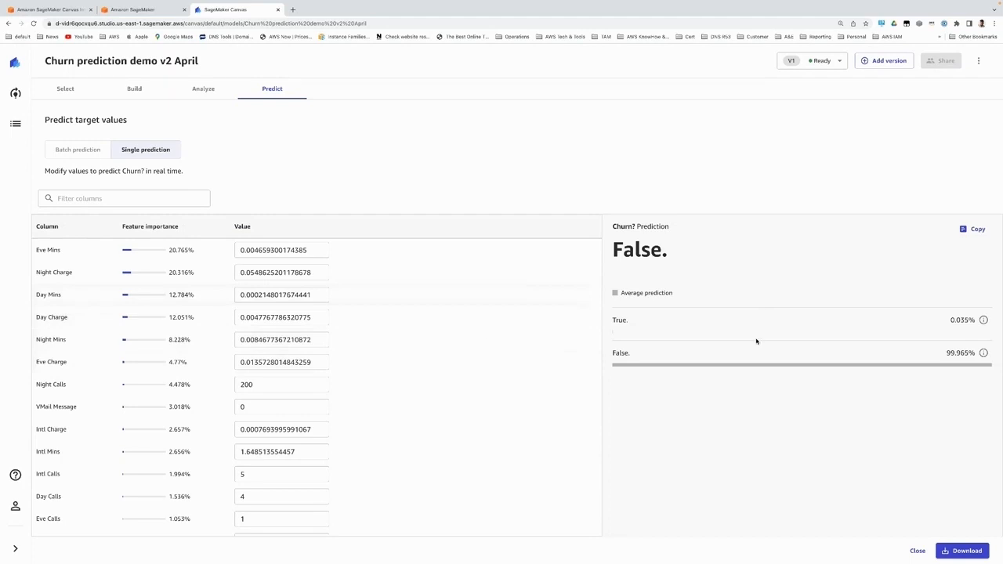
click(251, 407)
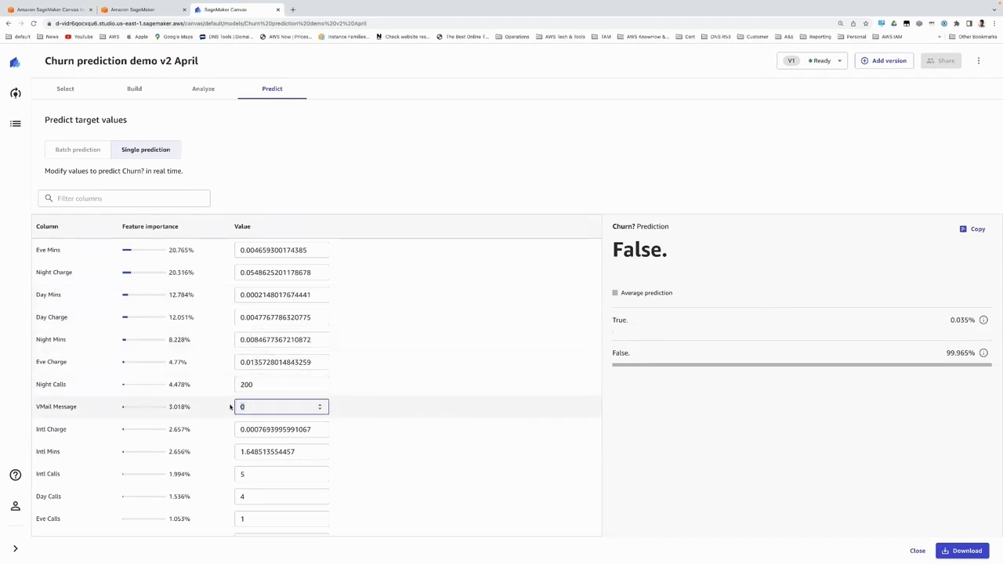
triple_click(320, 404)
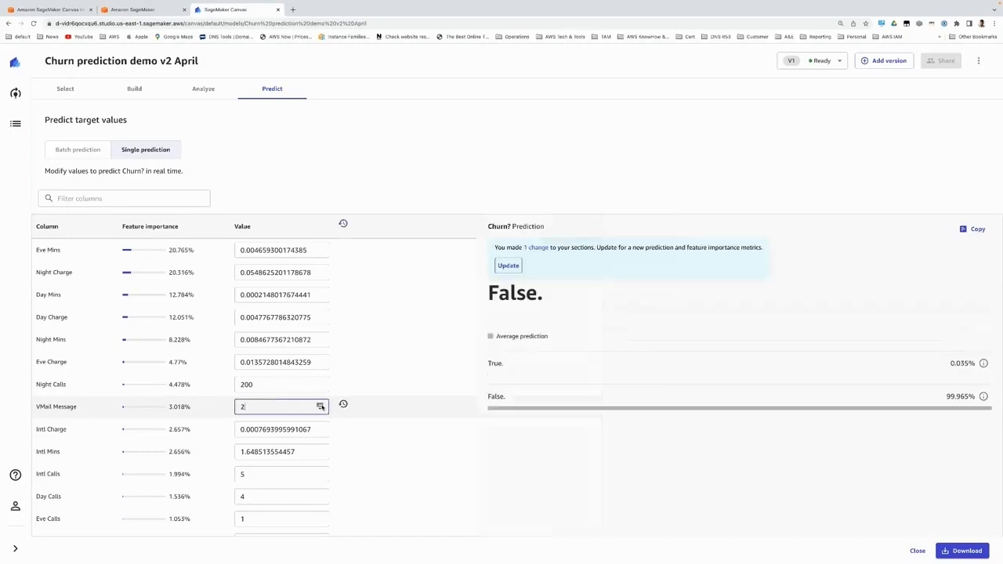
double_click(320, 247)
triple_click(320, 247)
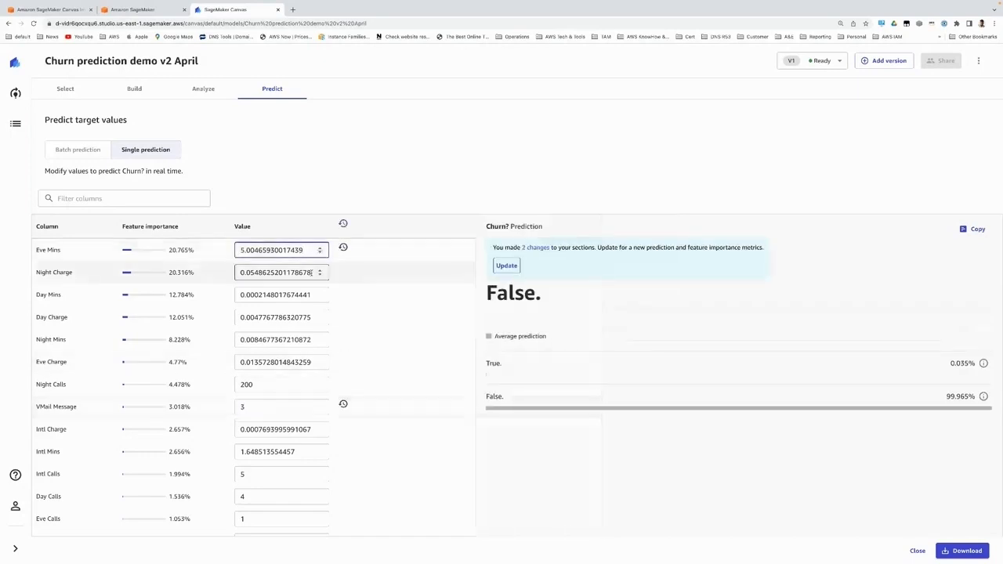
triple_click(320, 269)
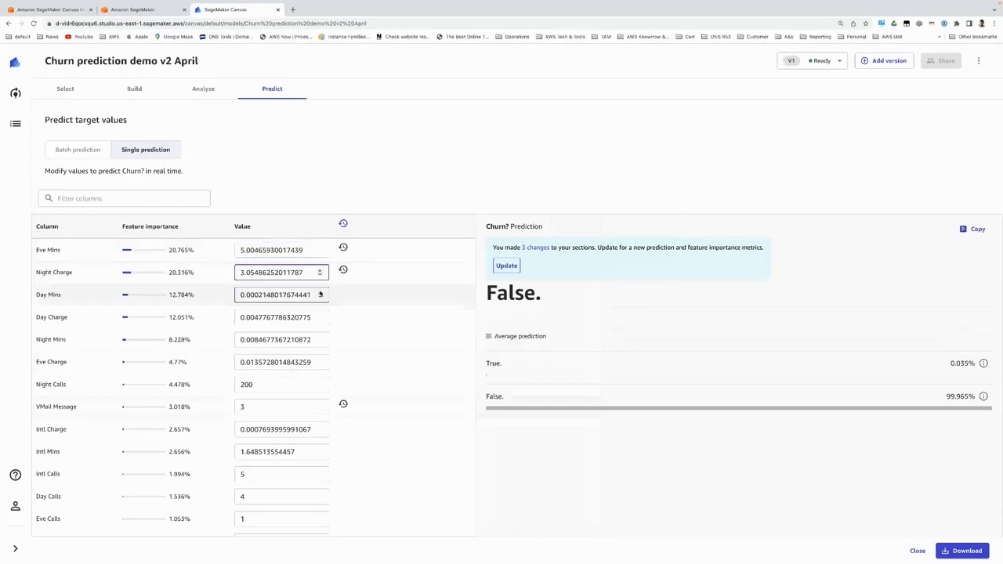
double_click(320, 293)
double_click(320, 294)
click(507, 265)
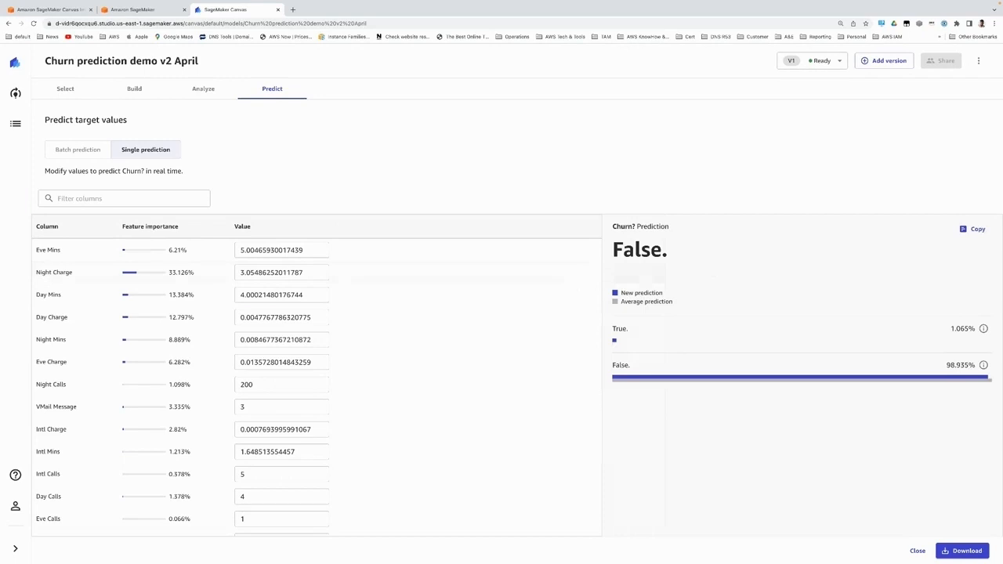
mouse_move(984, 367)
Step: Import churn batch random v2.csv from the Demo folder for batch prediction and select it as the prediction dataset
click(87, 151)
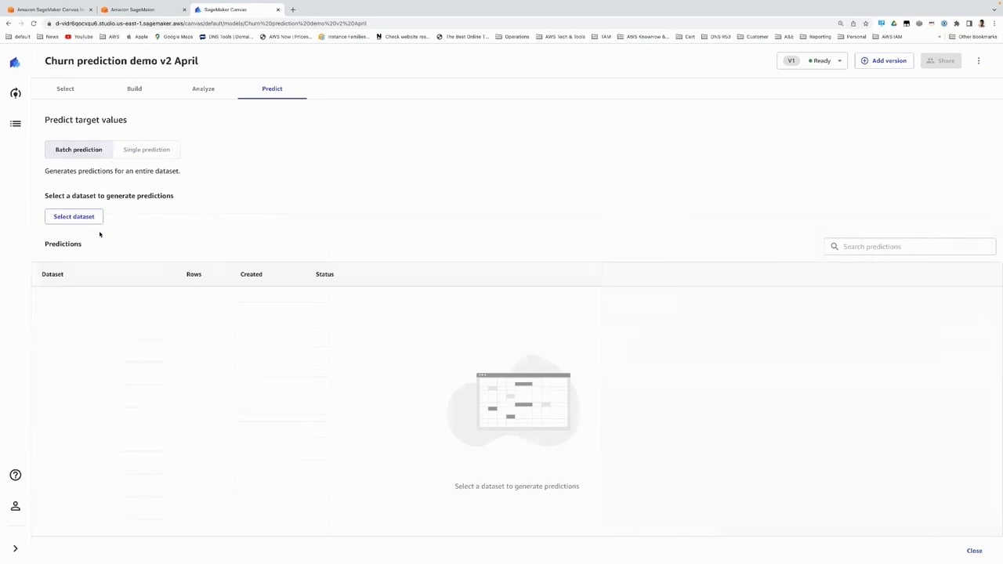
click(78, 218)
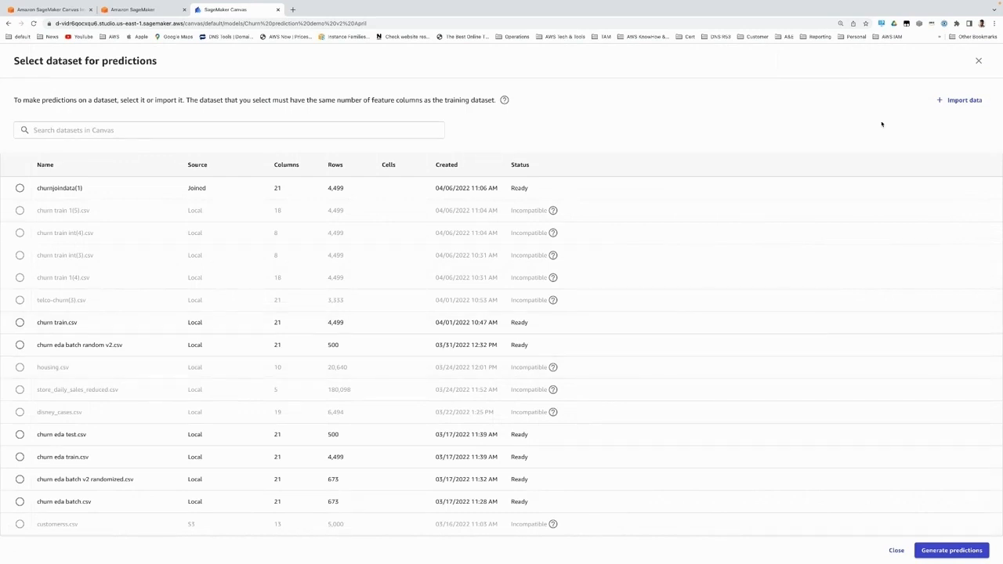
click(958, 100)
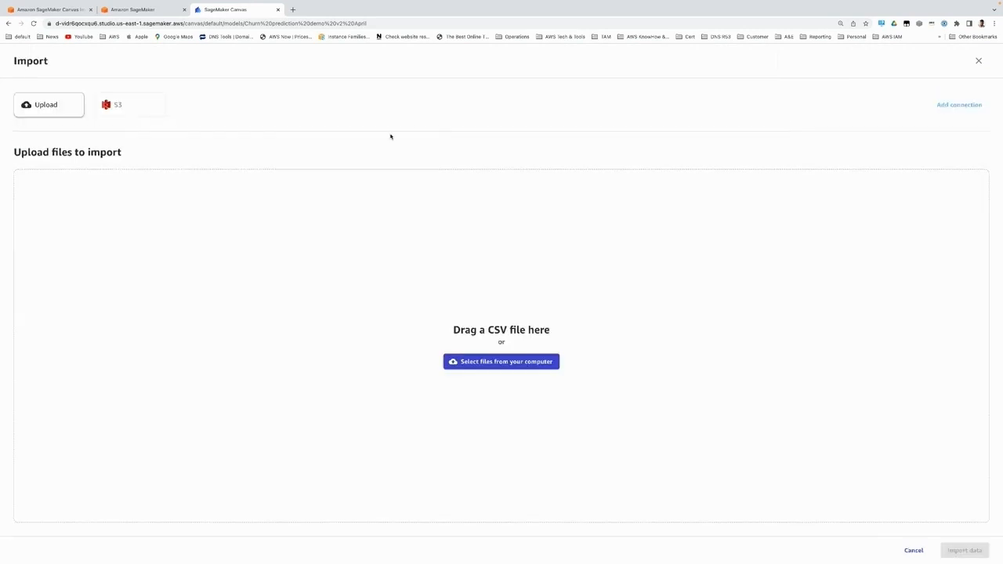
click(509, 363)
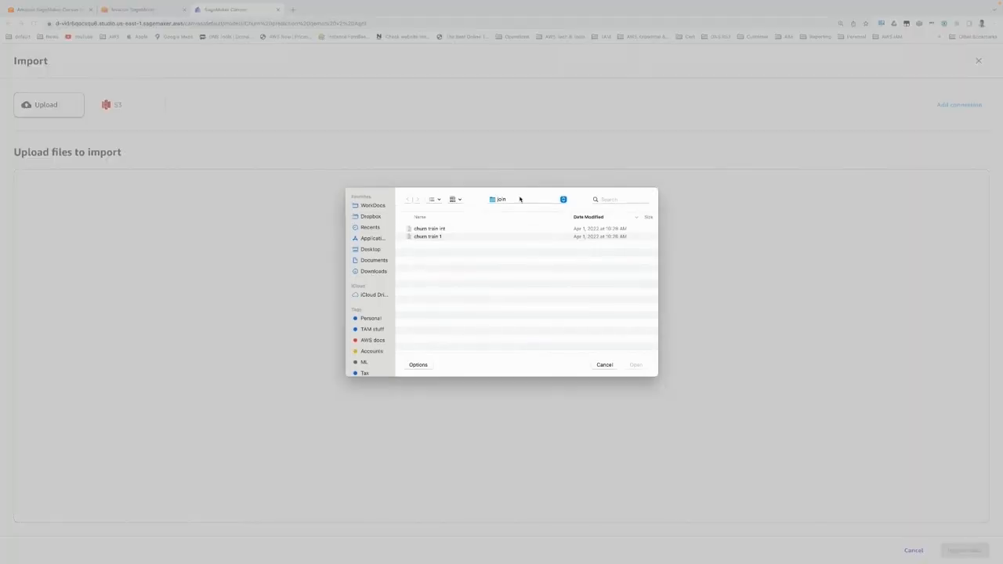
click(519, 199)
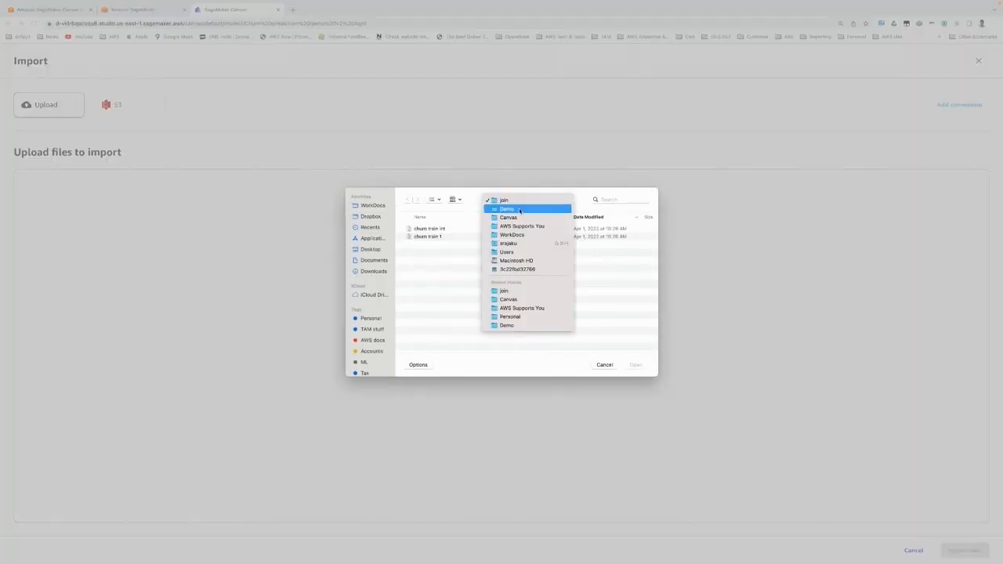
click(523, 209)
click(646, 367)
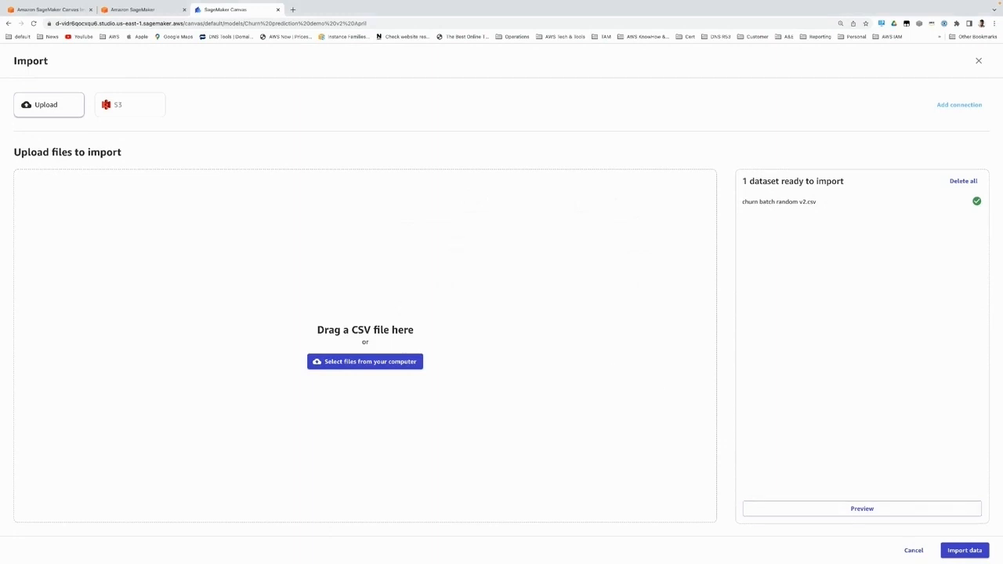
click(962, 550)
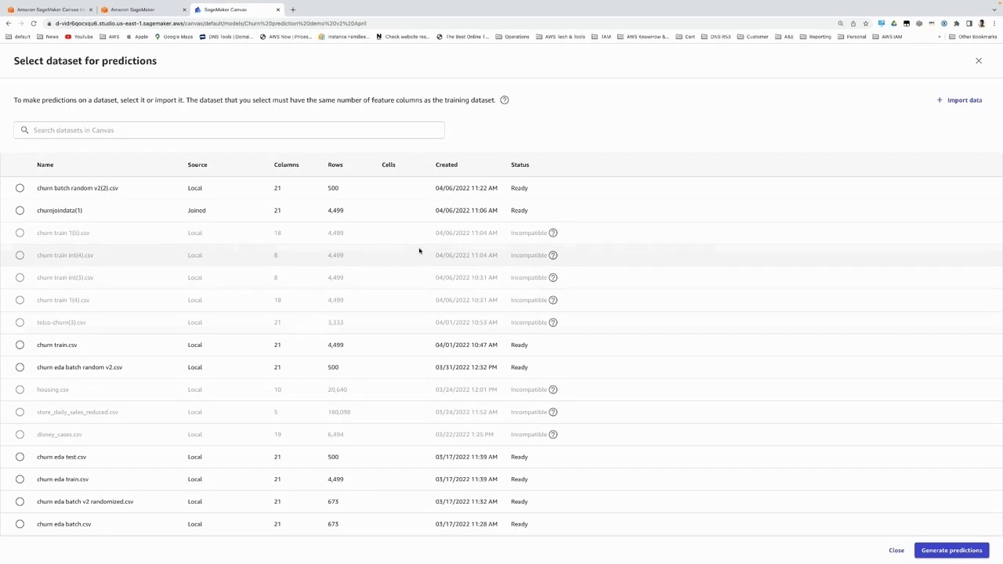
click(20, 189)
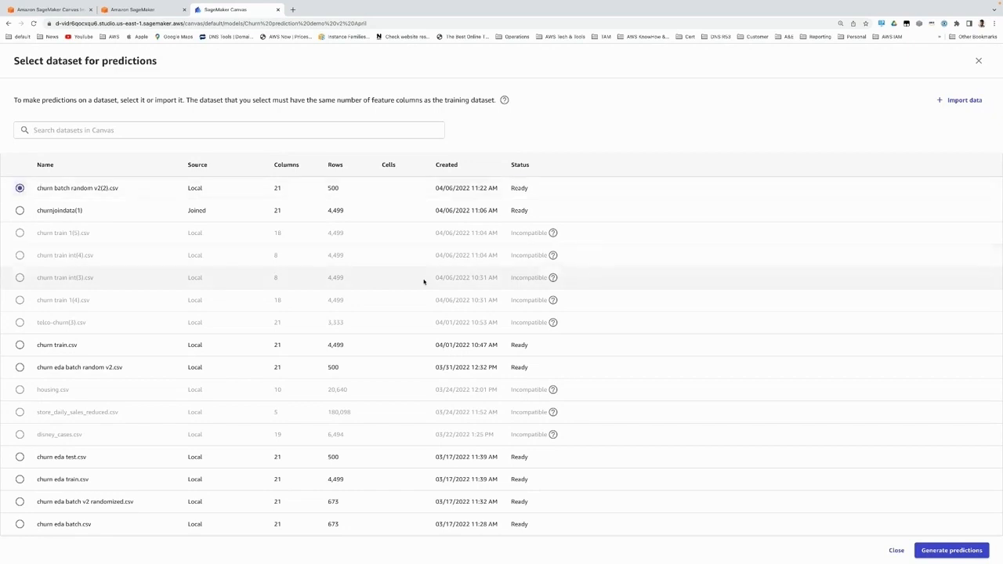
Step: Generate batch predictions for churn batch random v2(2).csv and download the prediction results as CSV
click(950, 548)
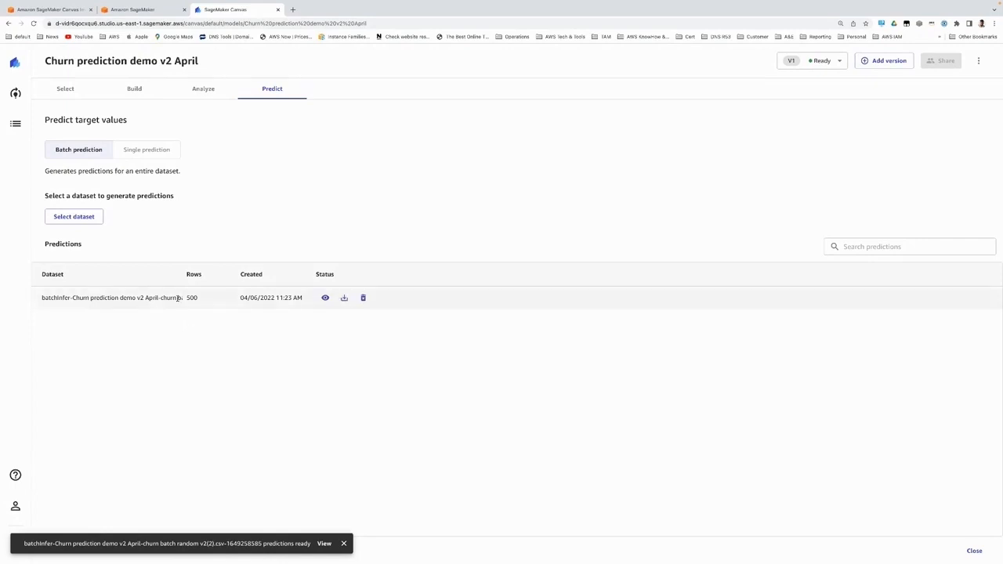
click(323, 298)
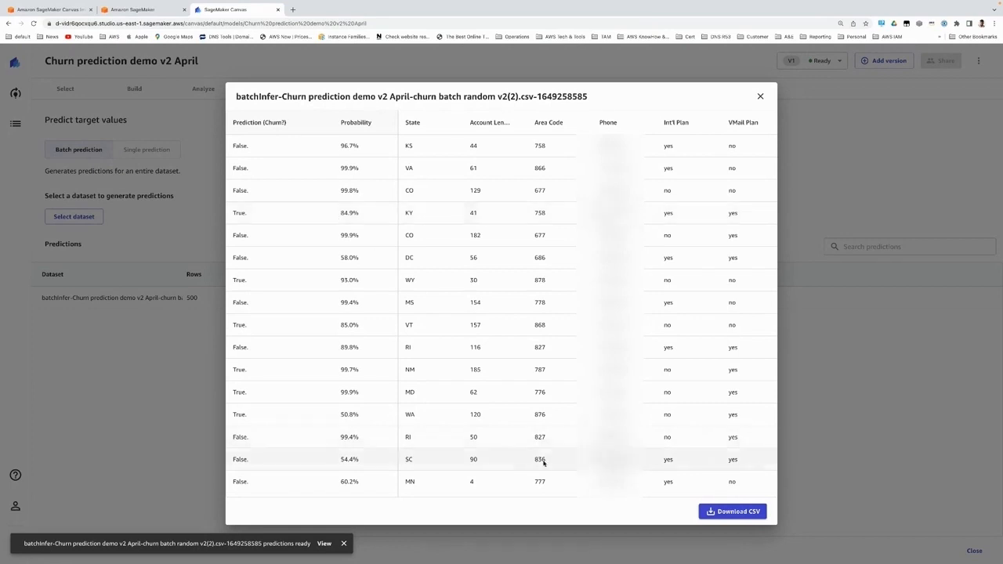
click(736, 514)
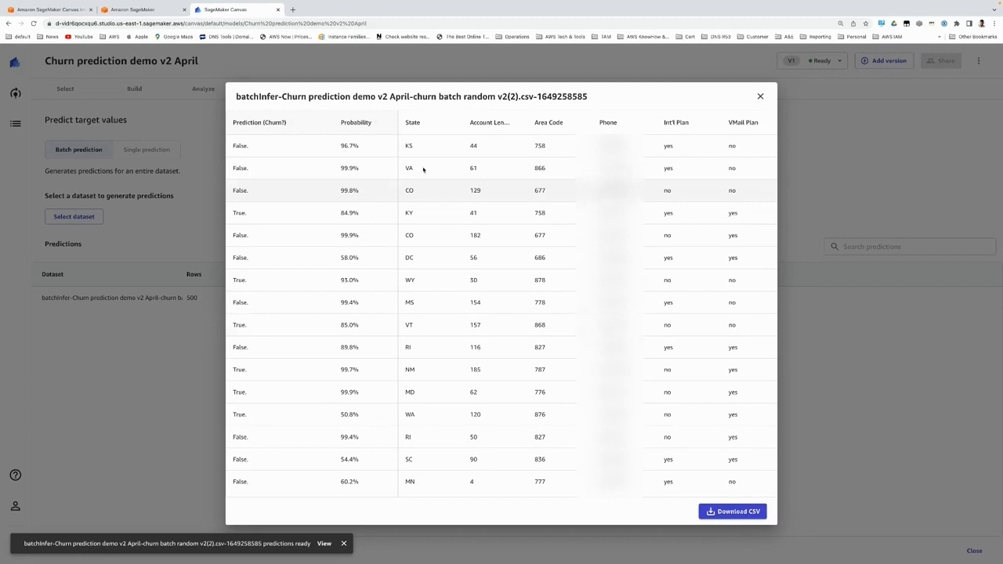
click(761, 96)
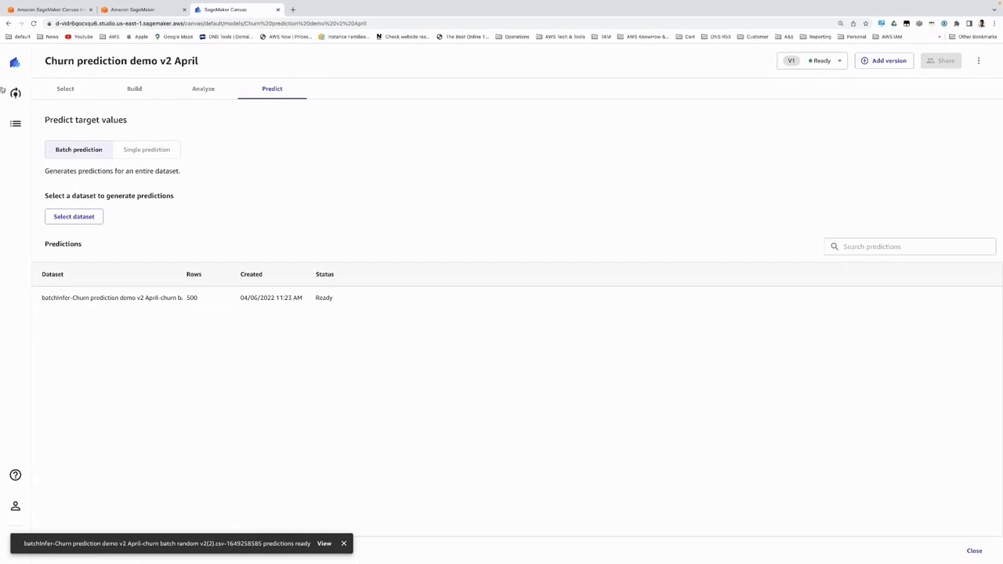
Step: Open the Churn Demo model at version V2 and review its build configuration and analysis
click(15, 93)
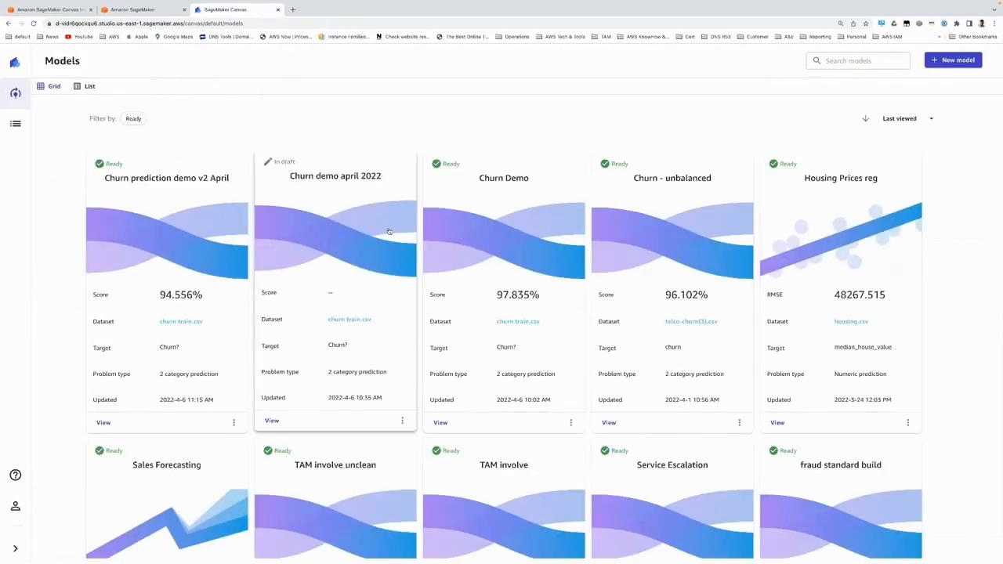
click(522, 232)
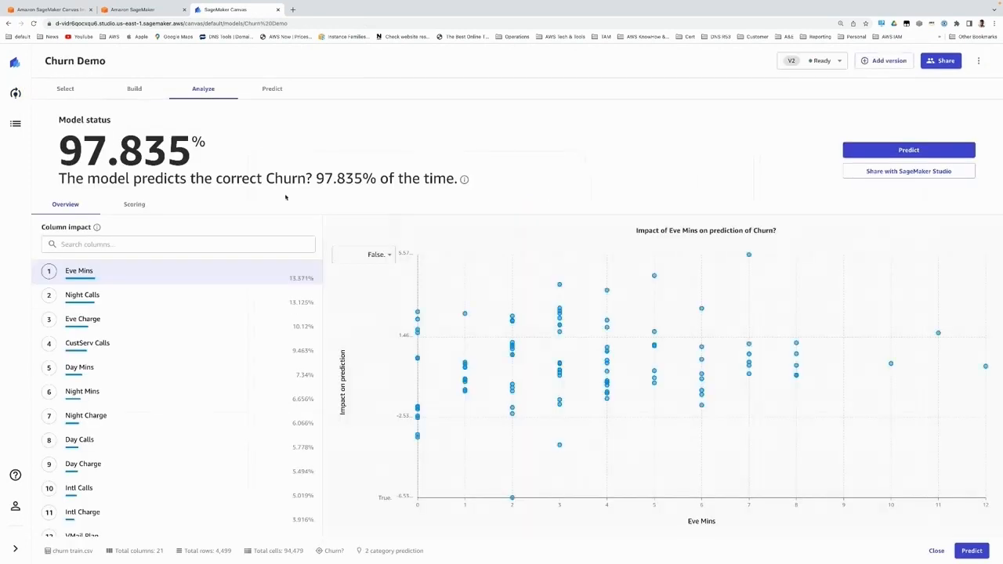
click(815, 61)
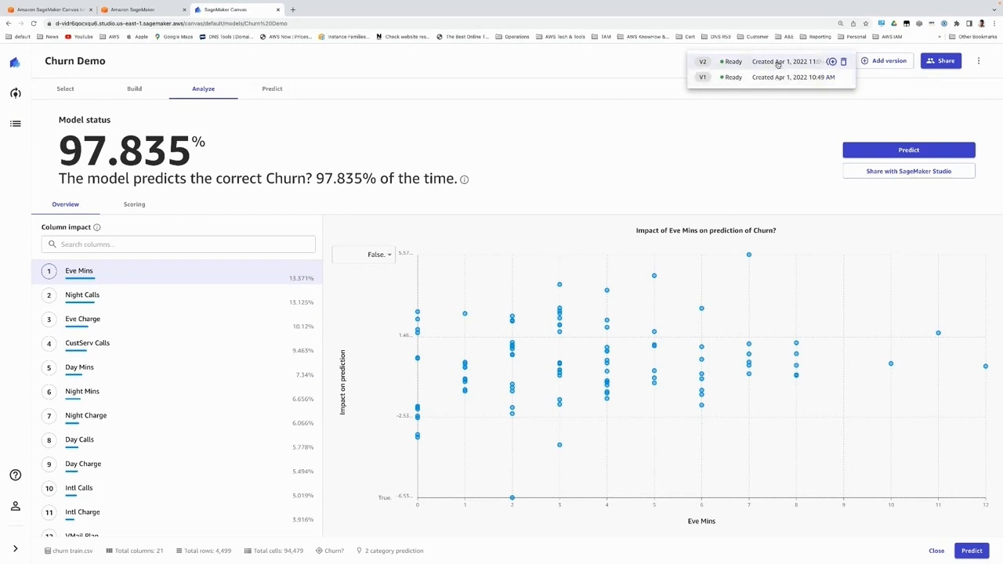
click(777, 66)
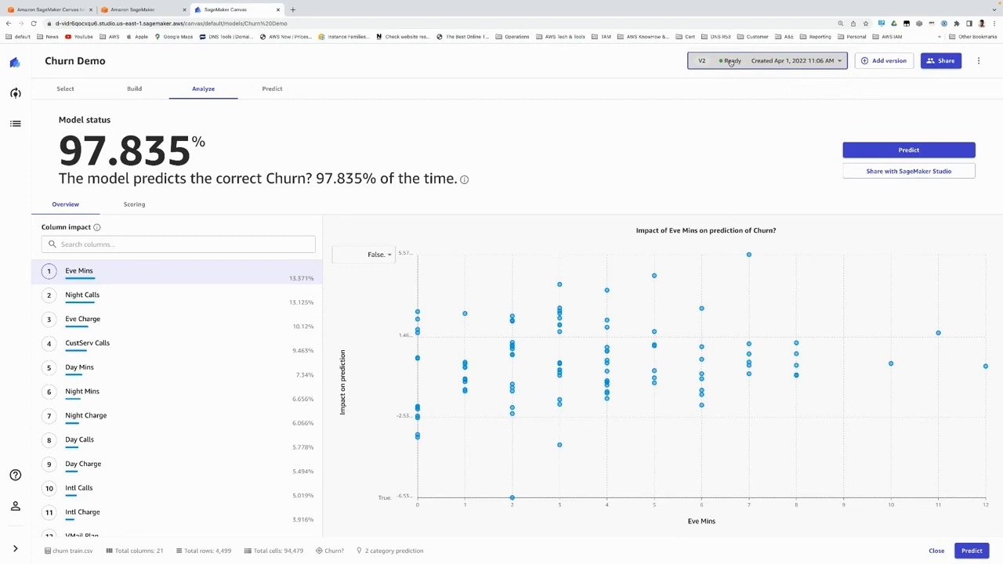
click(138, 89)
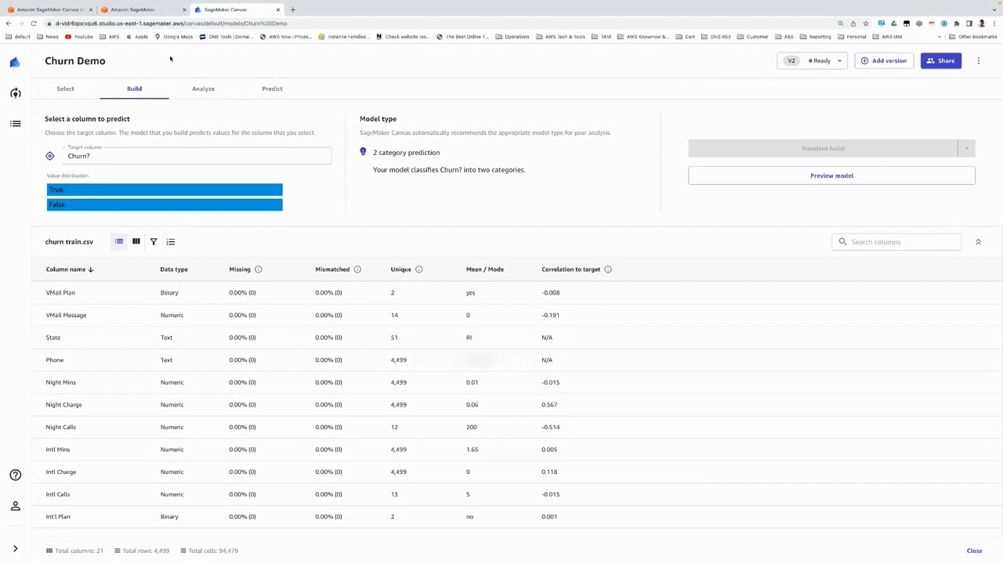
click(204, 88)
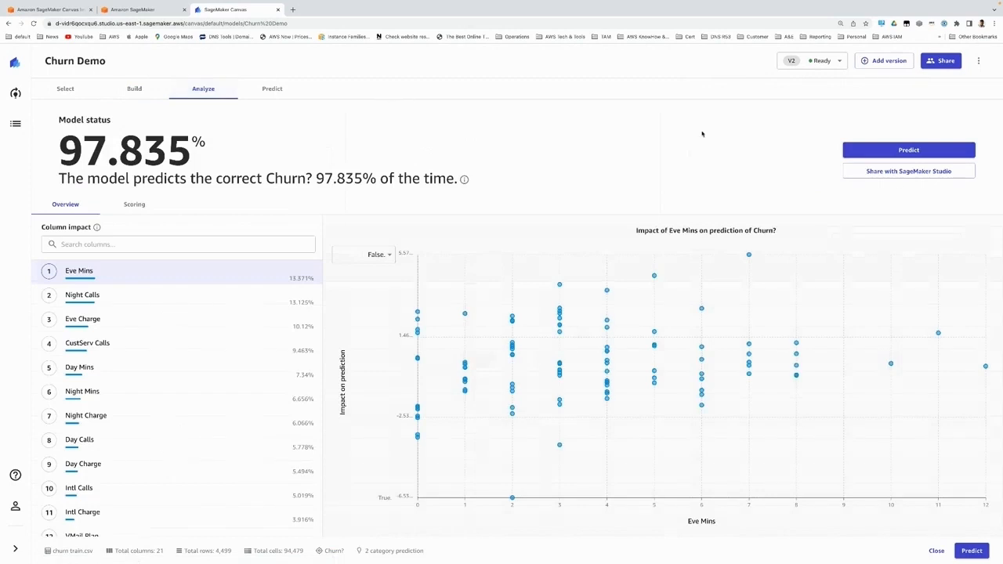
Step: Create a SageMaker Studio share link for version V2 with the note "Hi, Pls check this model" and copy it
click(935, 176)
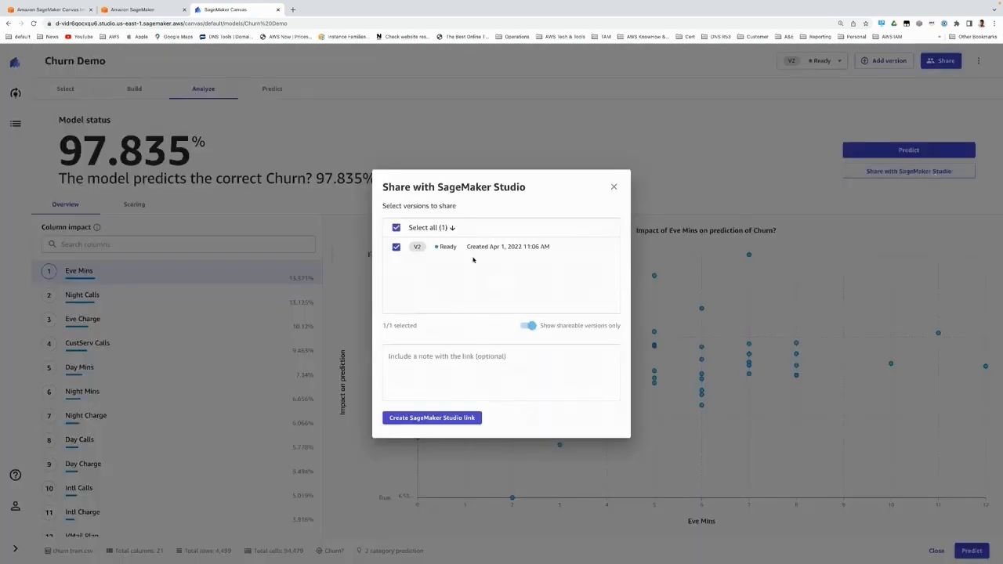
click(435, 364)
text(Hi)
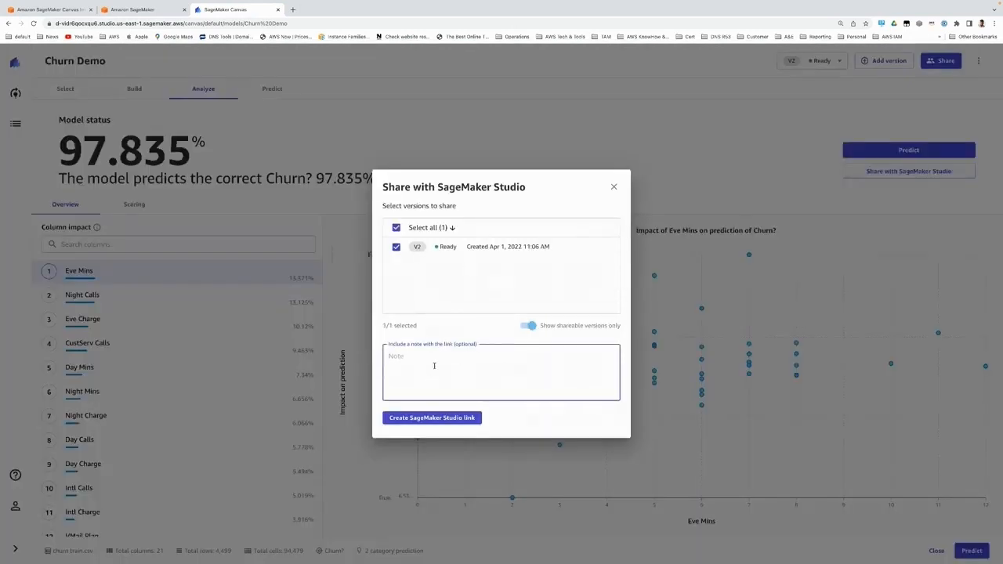
text(,)
key(Return)
text(Pls check this model)
click(463, 417)
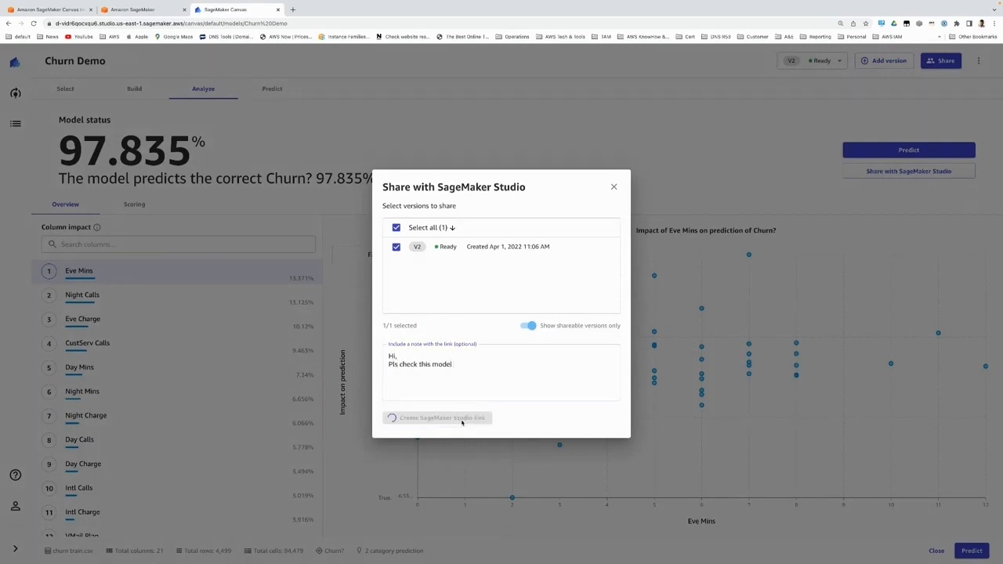
click(593, 410)
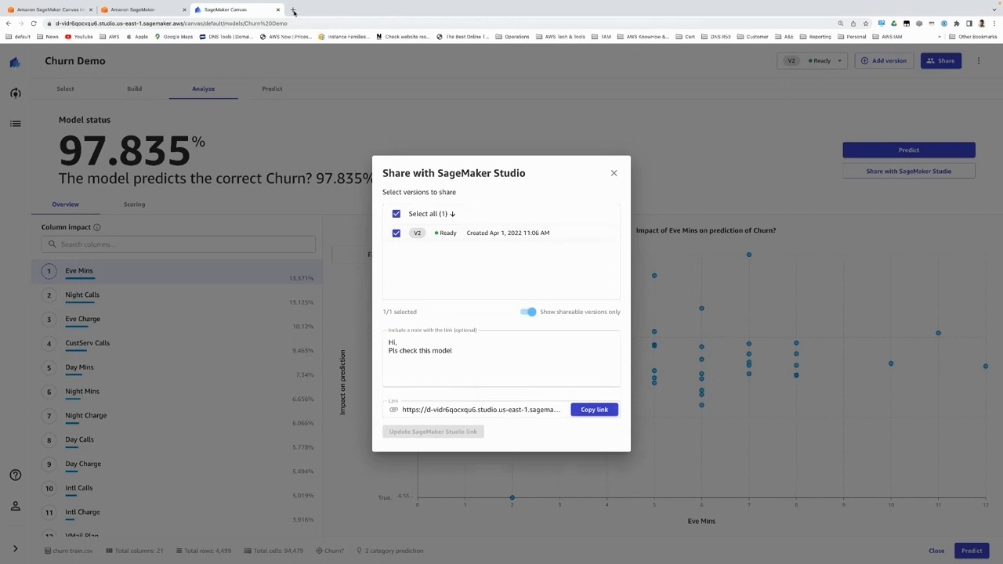
Step: Open the copied share link in a new browser tab to load the shared model in SageMaker Studio
click(293, 10)
click(349, 24)
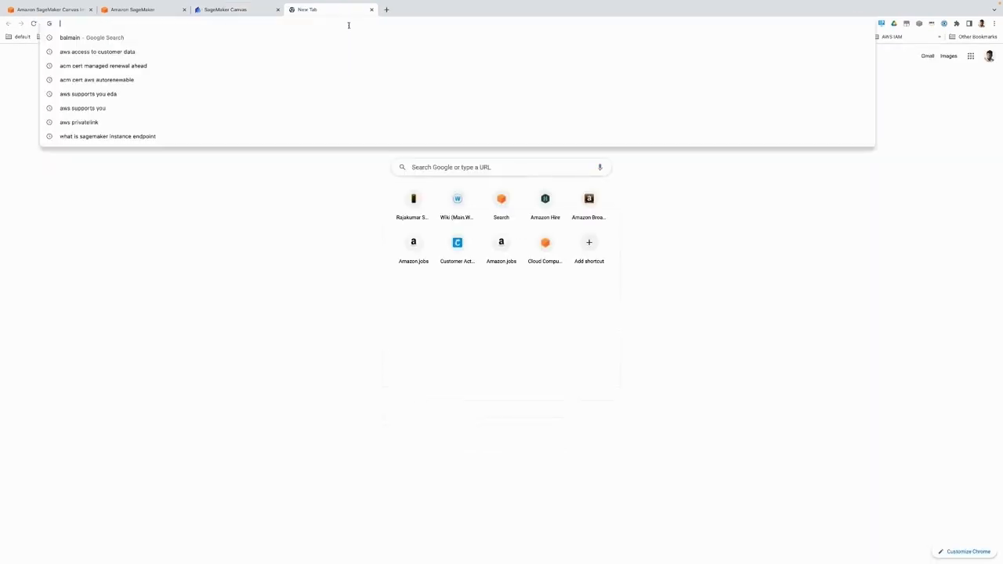
key(ctrl+v)
key(Return)
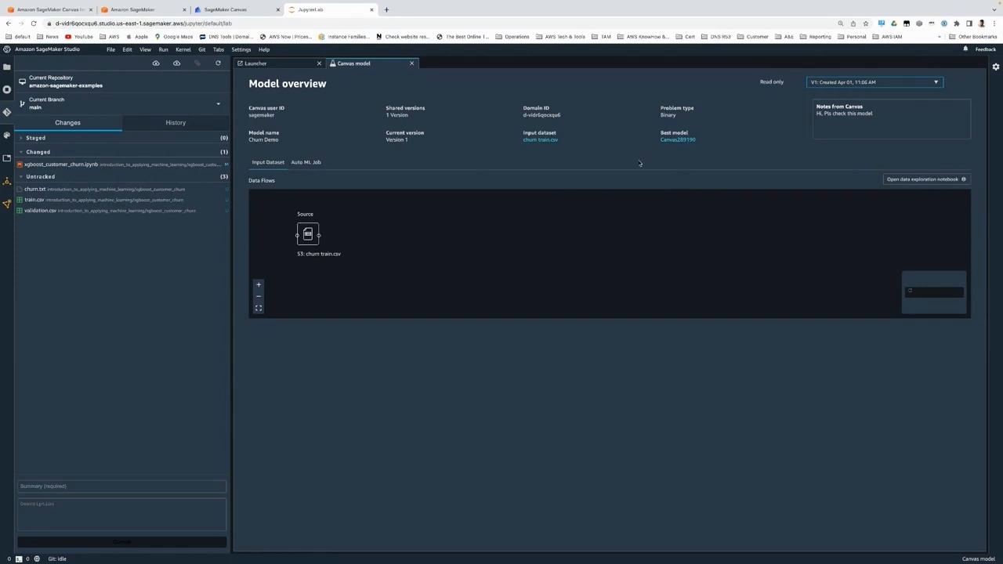
Step: Examine the Auto ML Job's candidate models and their objective, accuracy, AUC and F1 metrics
click(308, 162)
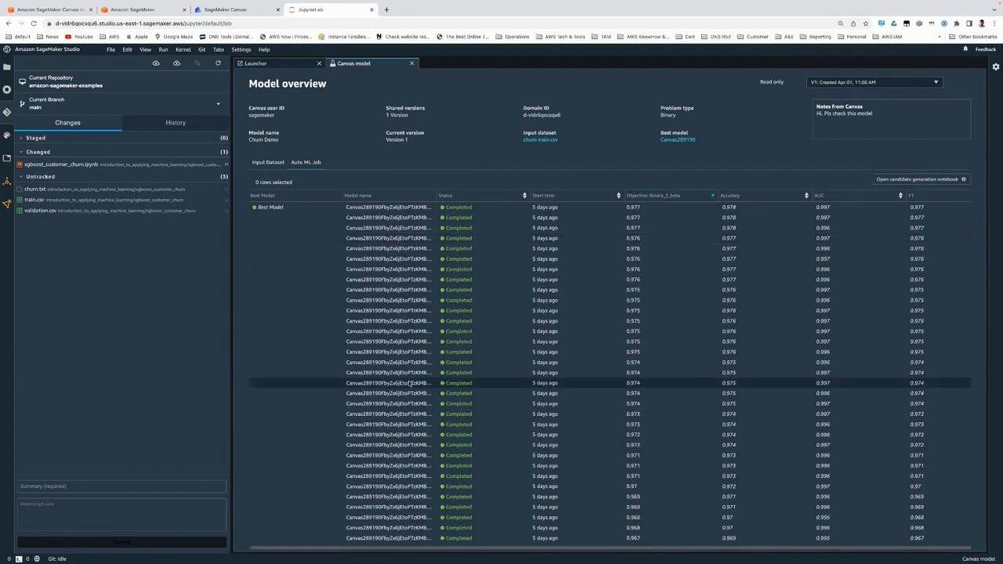
scroll(409, 382, down, 3)
scroll(408, 382, down, 8)
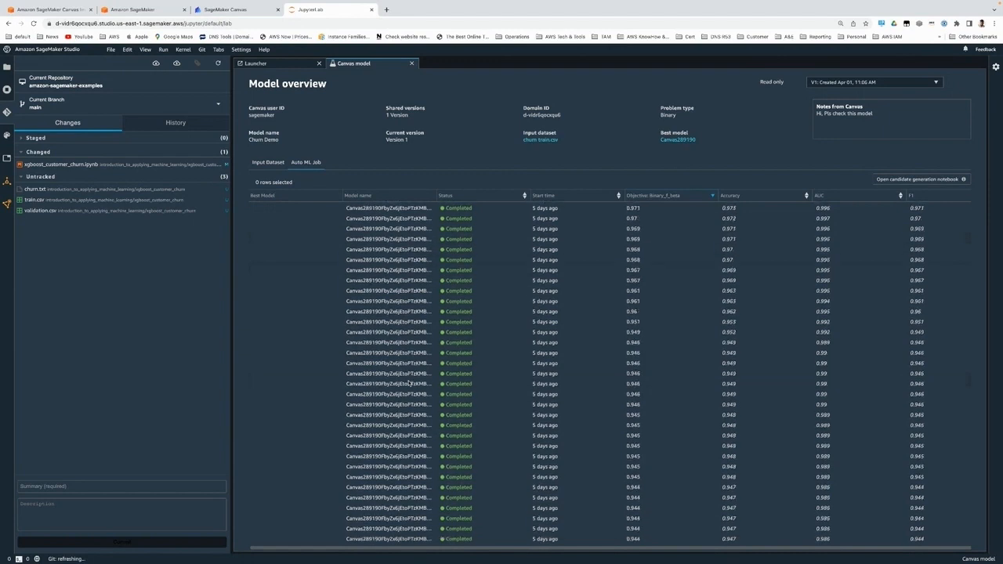
scroll(409, 382, up, 11)
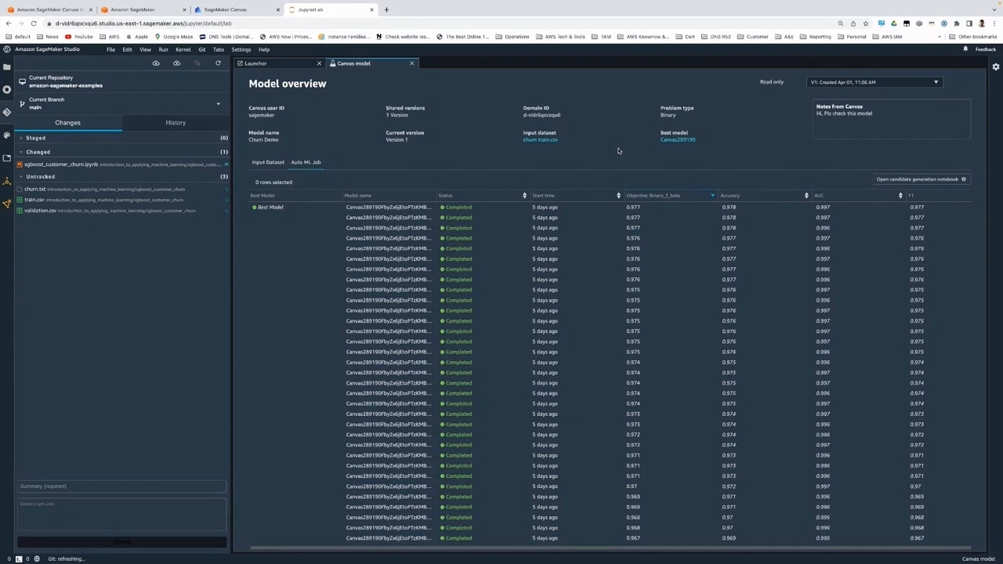
Step: Open the input dataset's data exploration notebook and examine its target analysis, data sample and cross column statistics
click(265, 162)
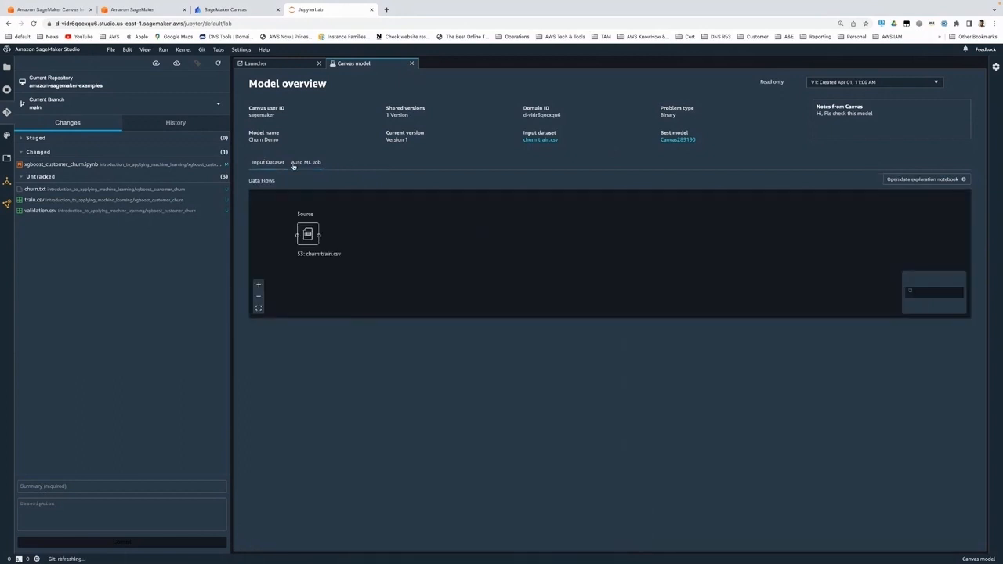
click(936, 181)
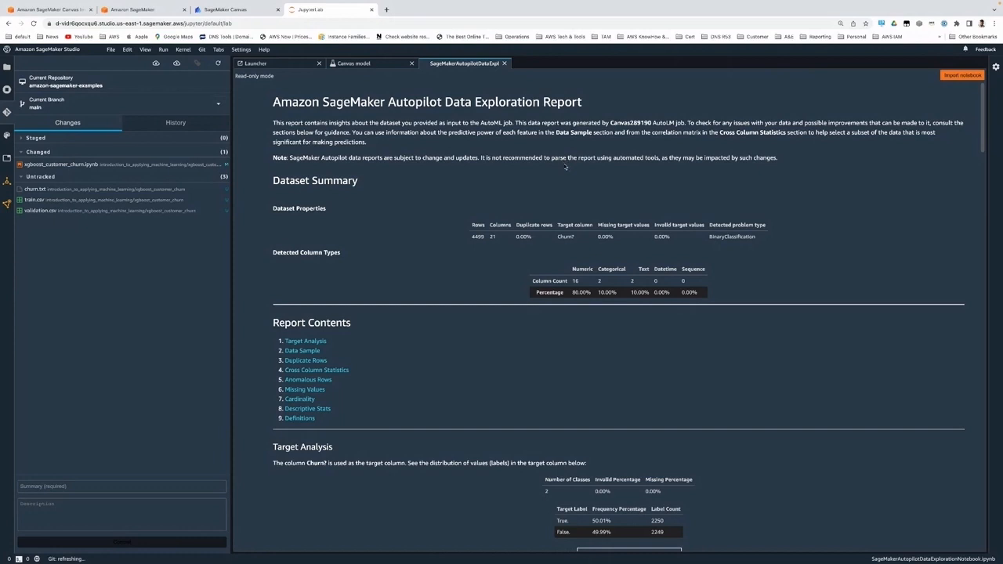
scroll(709, 232, down, 3)
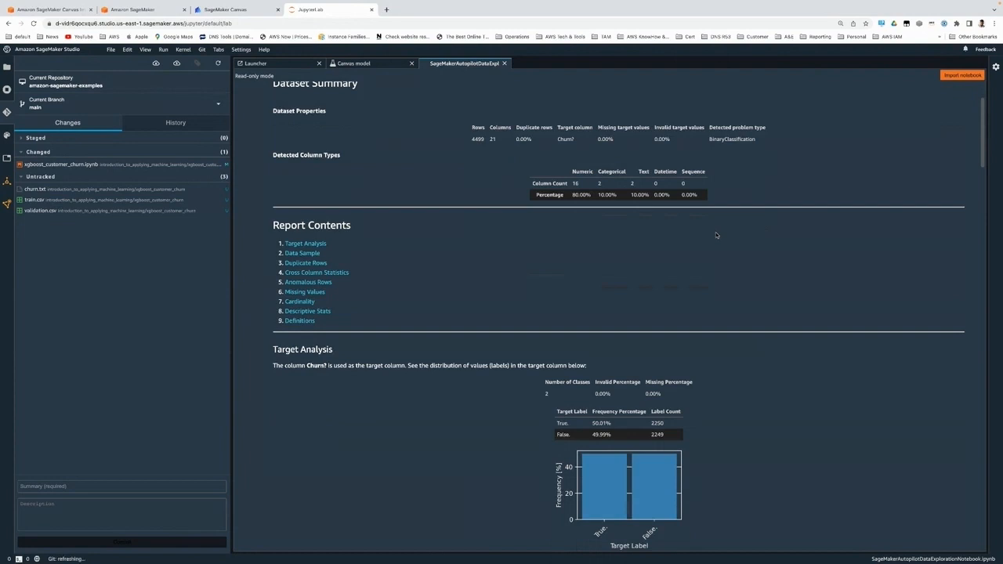
scroll(710, 259, down, 3)
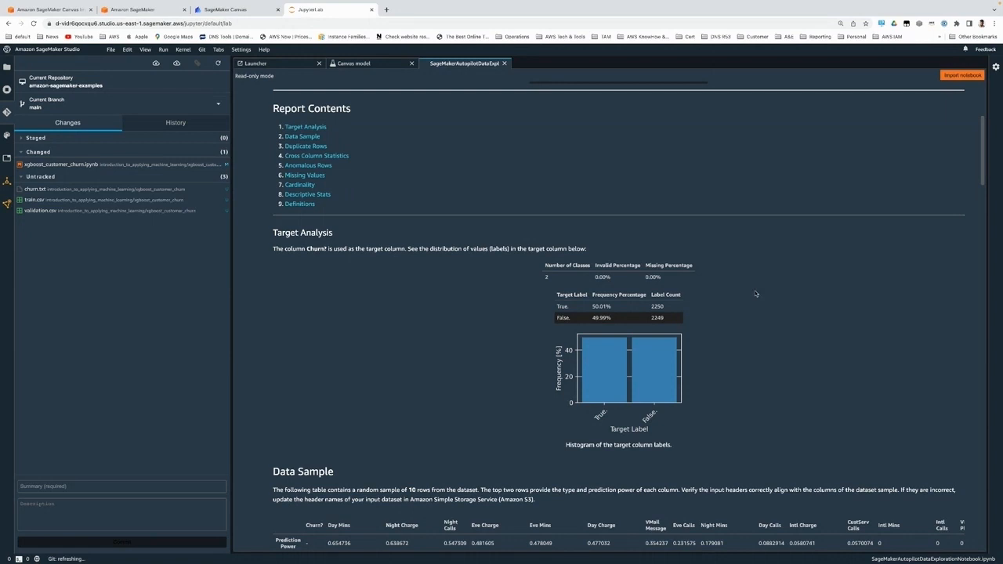
scroll(764, 342, down, 3)
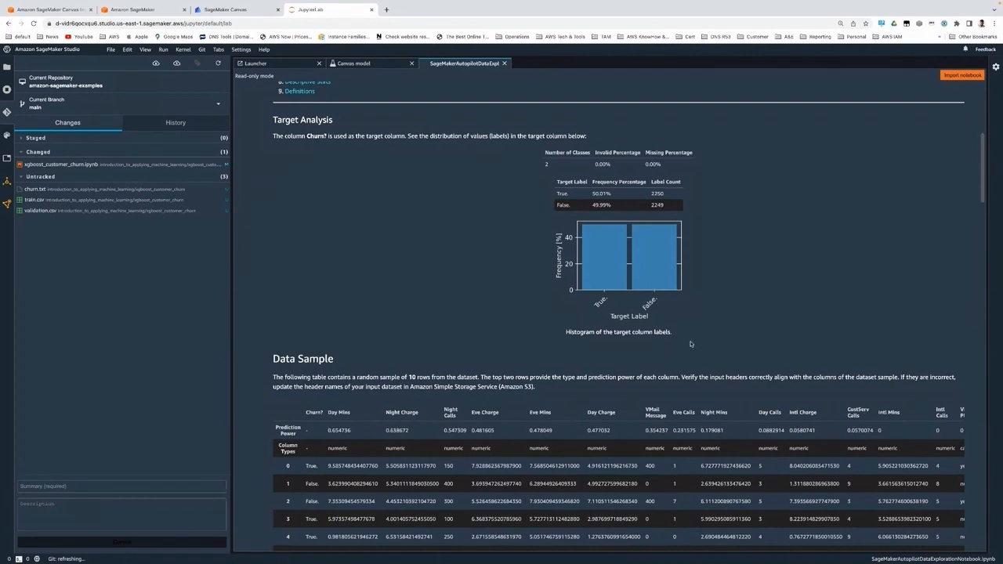
scroll(691, 344, down, 3)
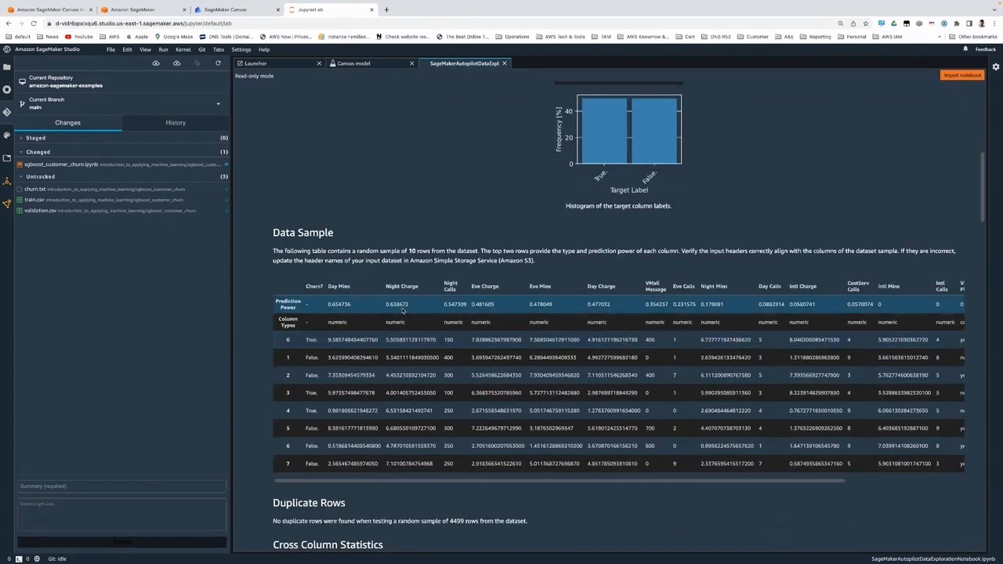
scroll(543, 346, down, 1)
scroll(543, 346, down, 6)
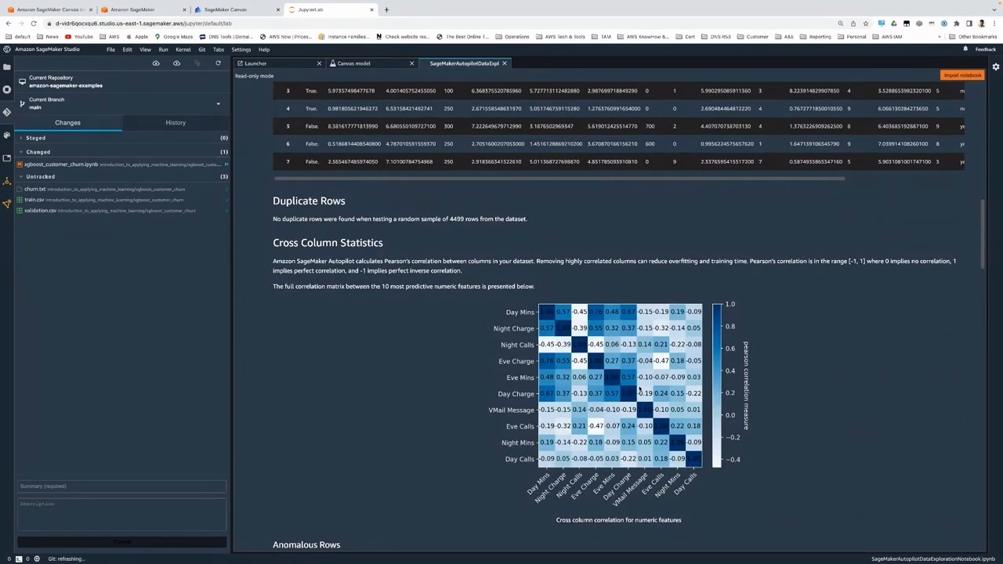
scroll(656, 389, down, 3)
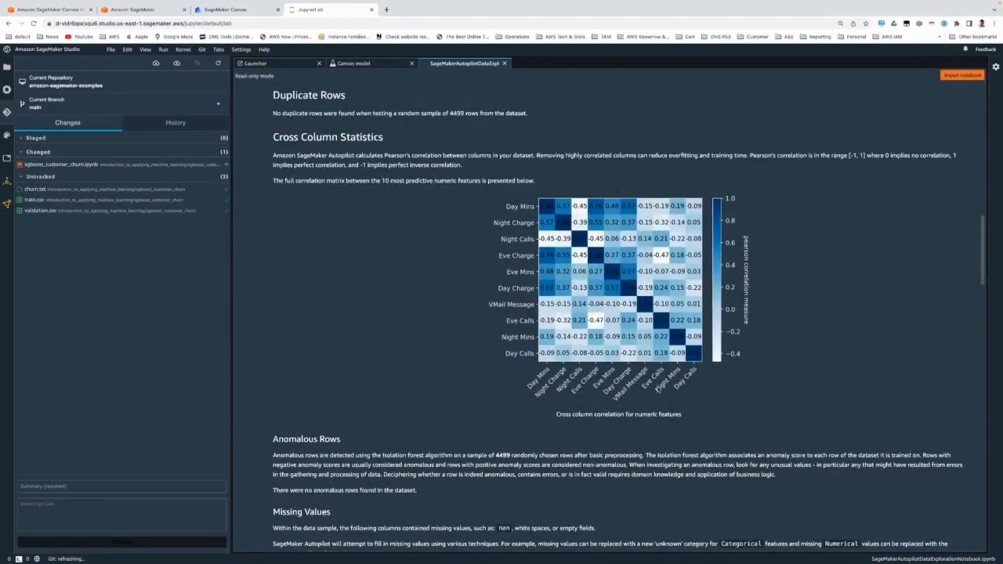
scroll(647, 395, down, 10)
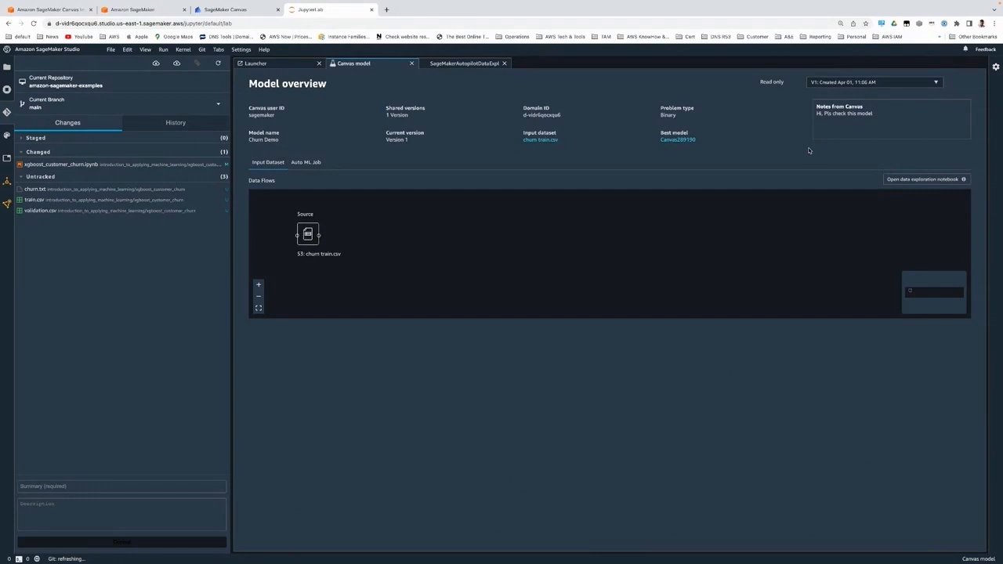
Step: Open the Auto ML Job's candidate generation notebook and examine its job configuration and generated candidate pipelines
click(307, 163)
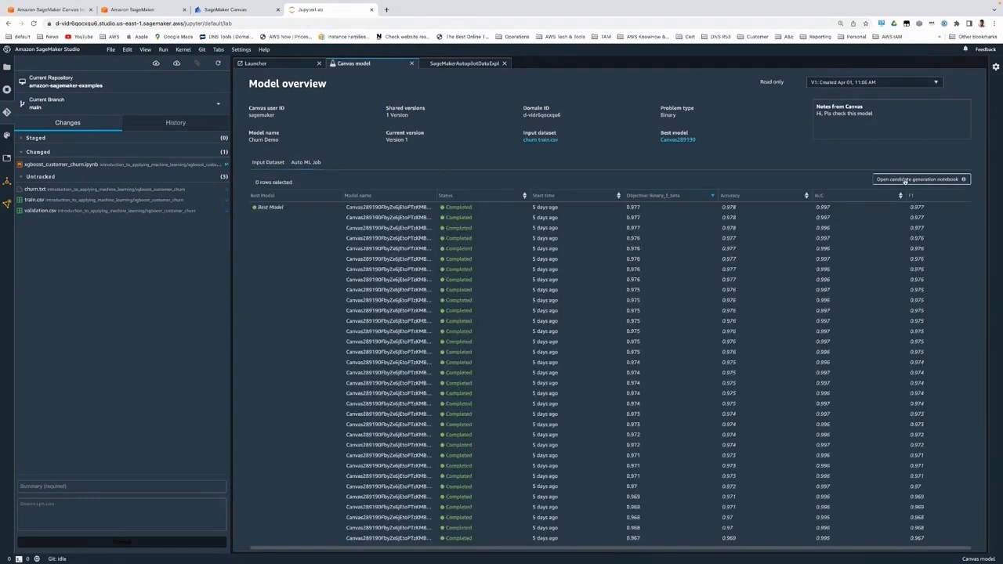
click(905, 179)
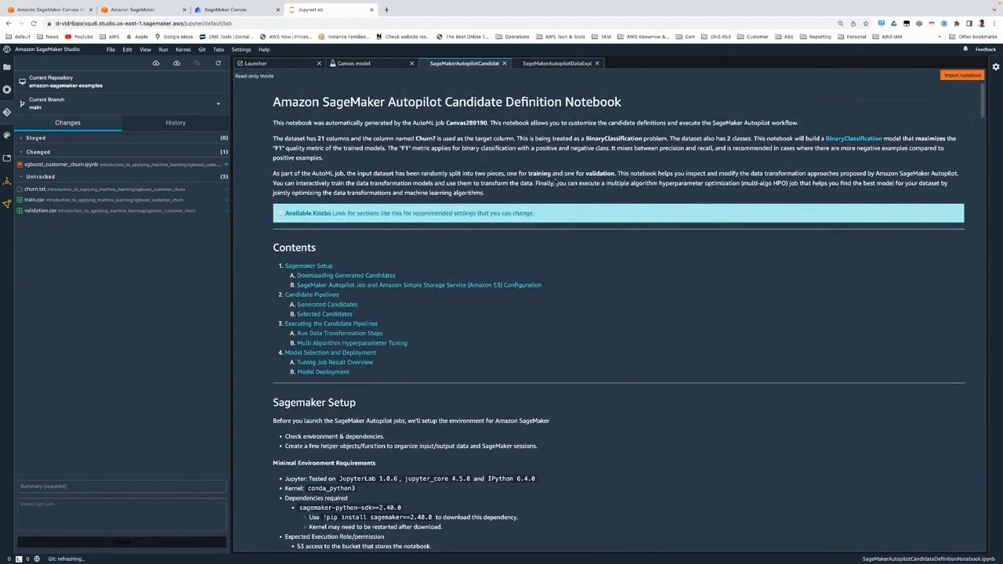
scroll(596, 220, down, 10)
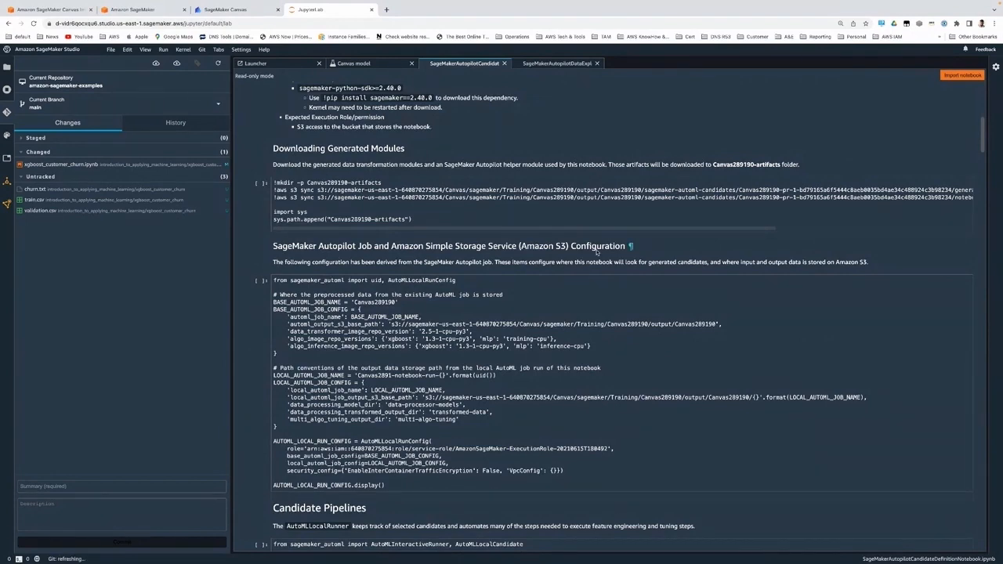
scroll(597, 251, down, 5)
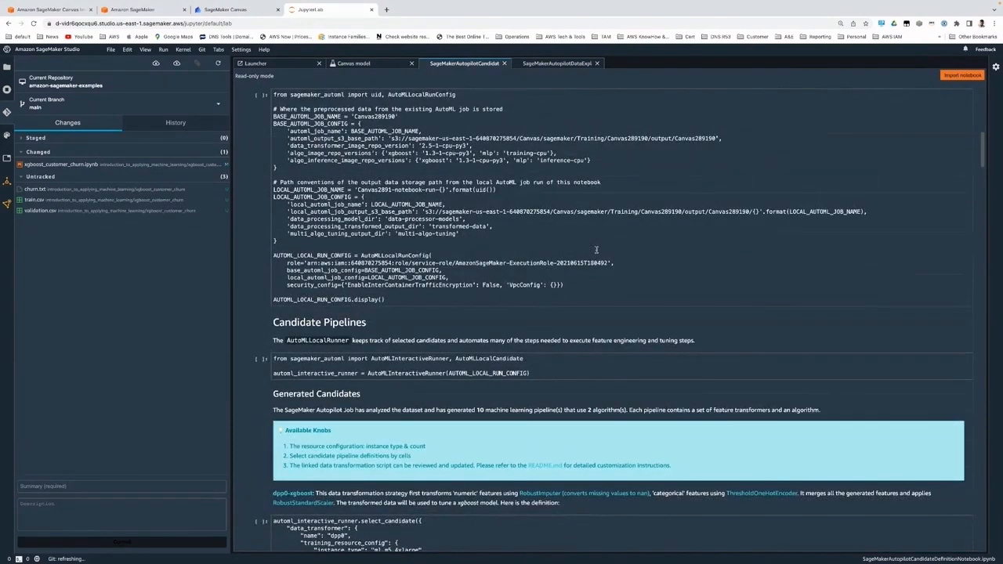
scroll(596, 249, down, 5)
scroll(597, 251, down, 3)
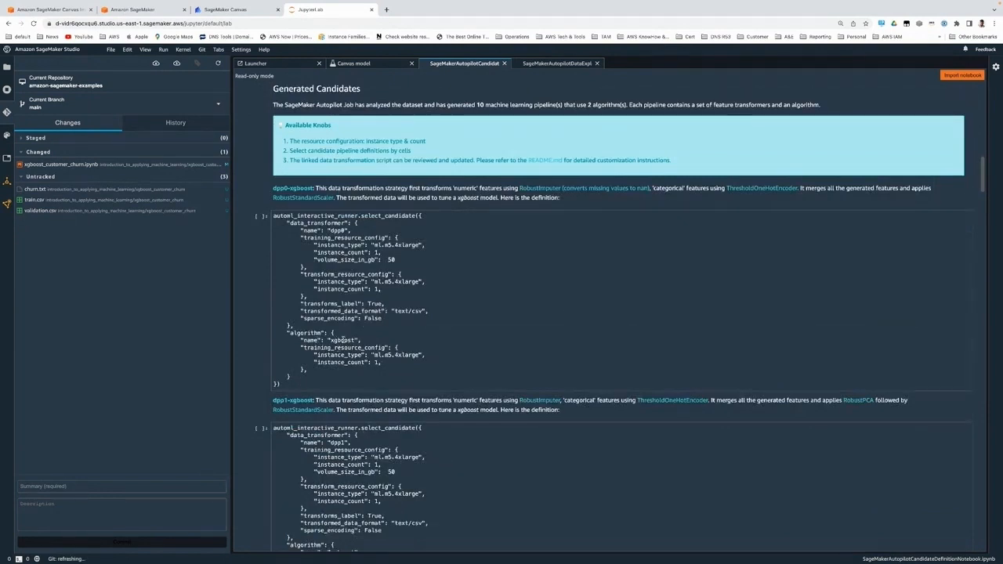
scroll(496, 353, down, 3)
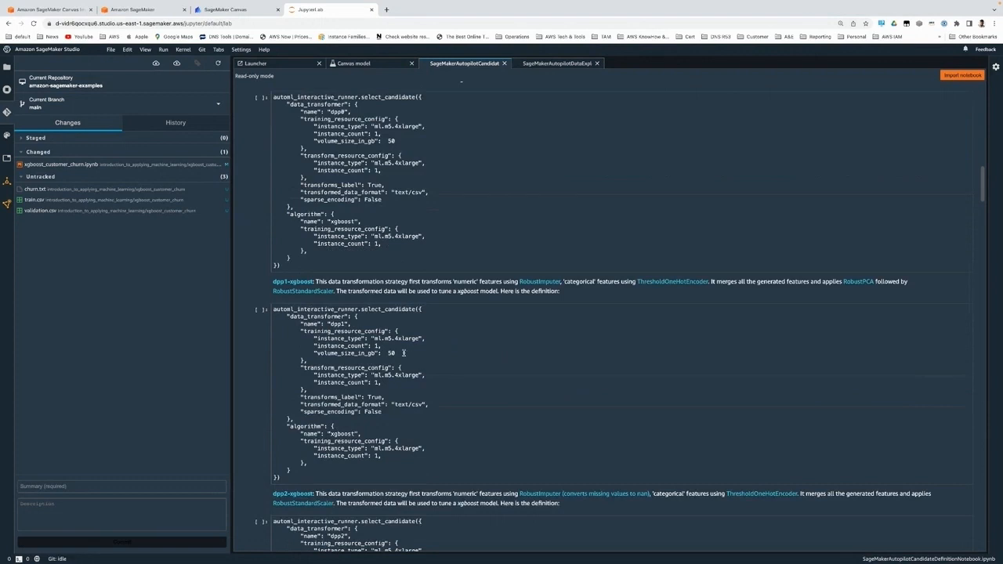
scroll(403, 353, down, 2)
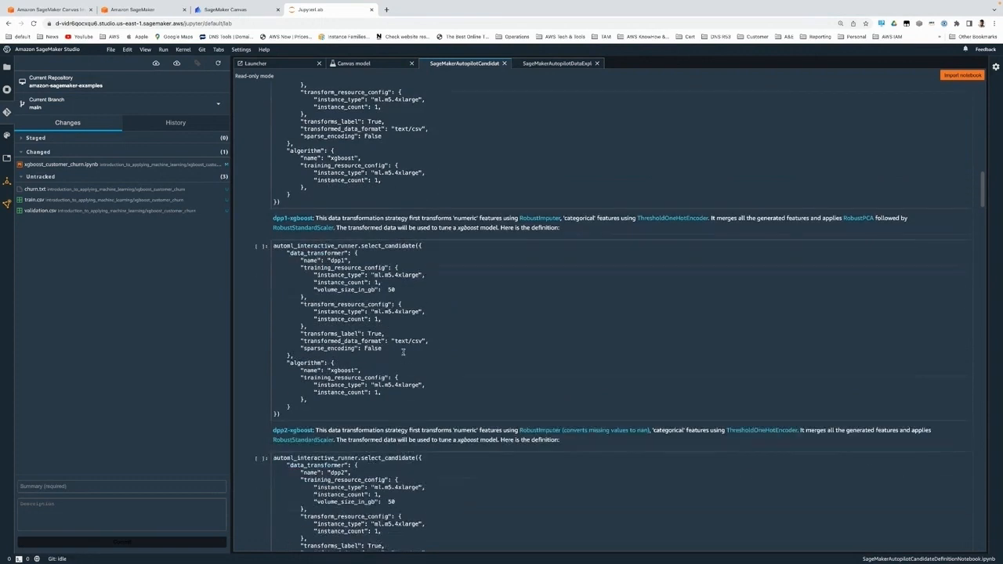
Step: Examine the generated xgboost candidate definitions in the candidate definition notebook, including their data transformers and training resource configurations
scroll(404, 353, down, 3)
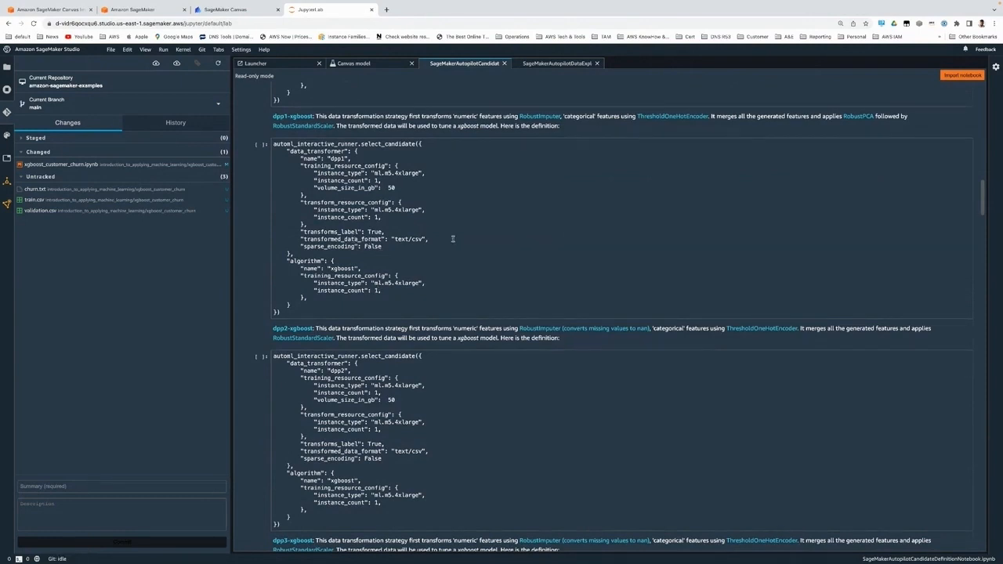
scroll(449, 237, down, 10)
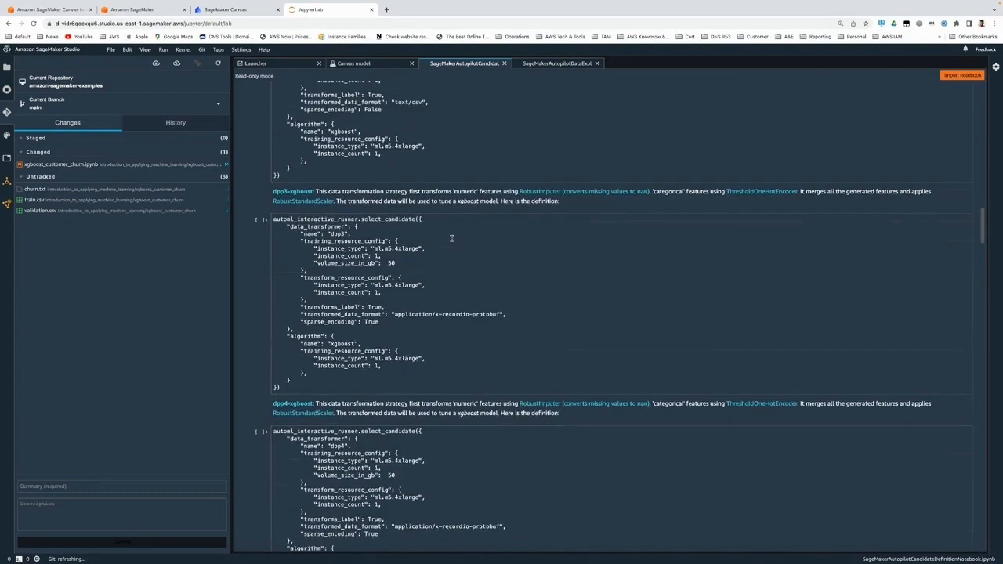
scroll(451, 238, up, 15)
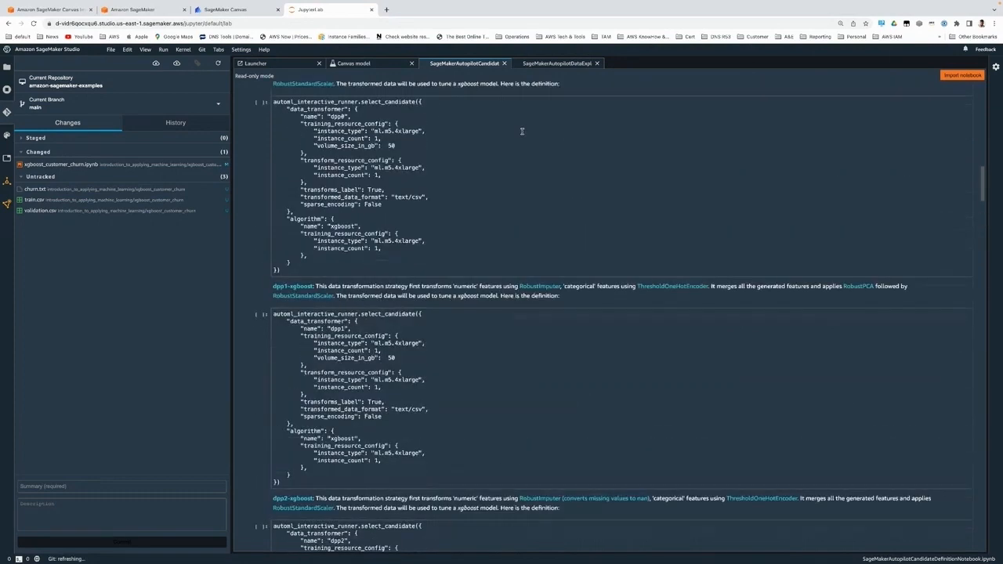
scroll(522, 130, up, 3)
scroll(522, 133, up, 6)
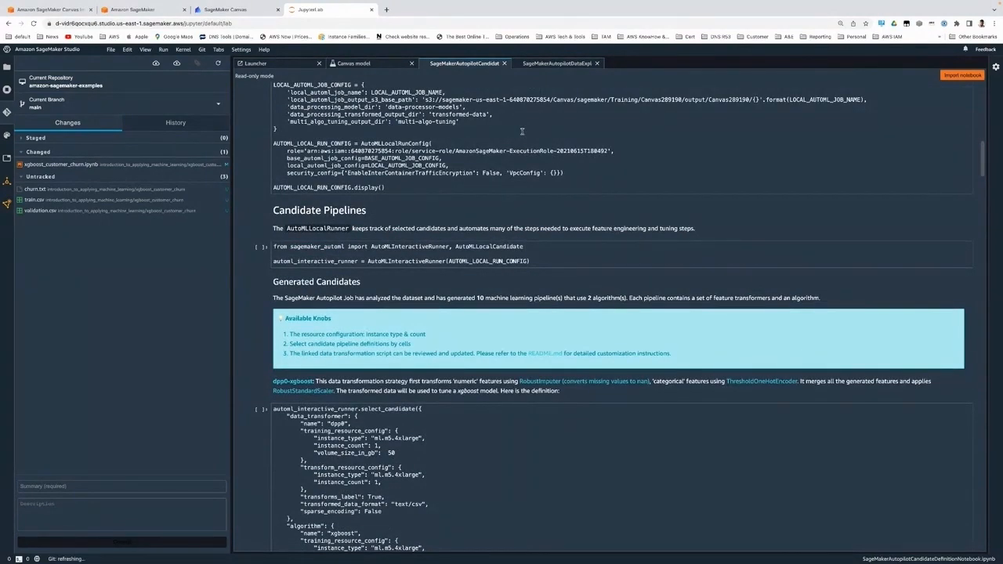
scroll(522, 131, up, 10)
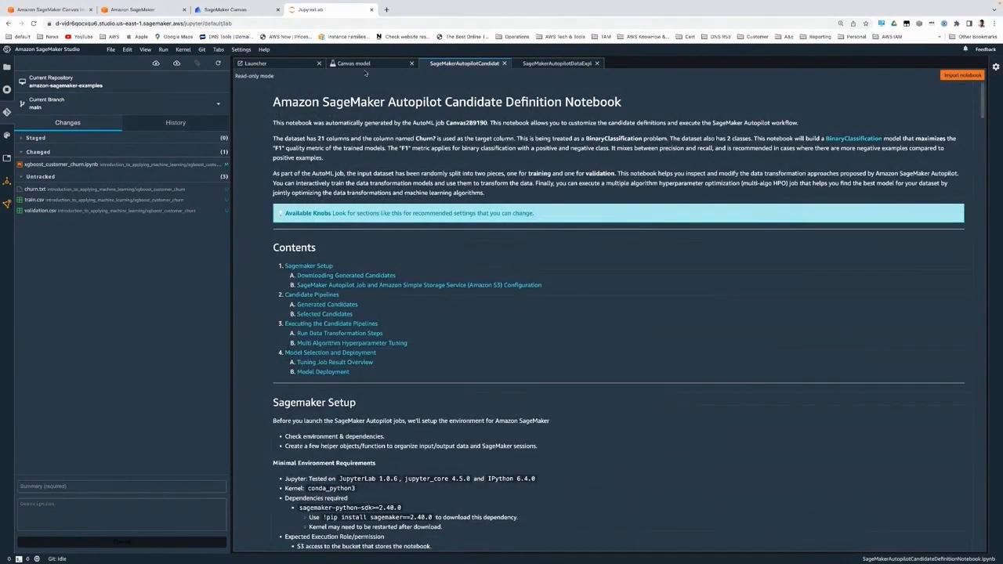
Step: Switch back to SageMaker Canvas, dismiss the Share with SageMaker Studio dialog and open the Models overview
click(356, 64)
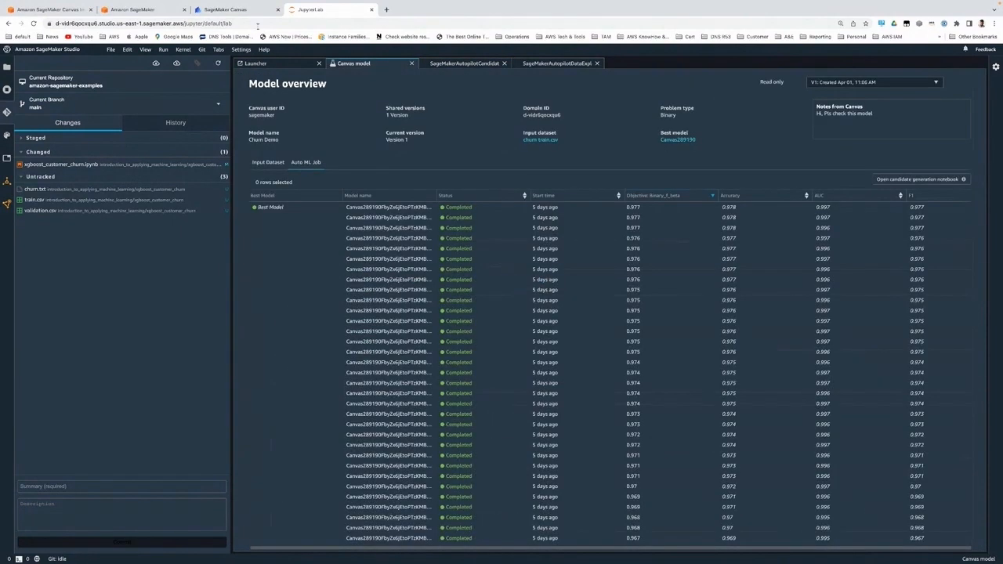
click(229, 12)
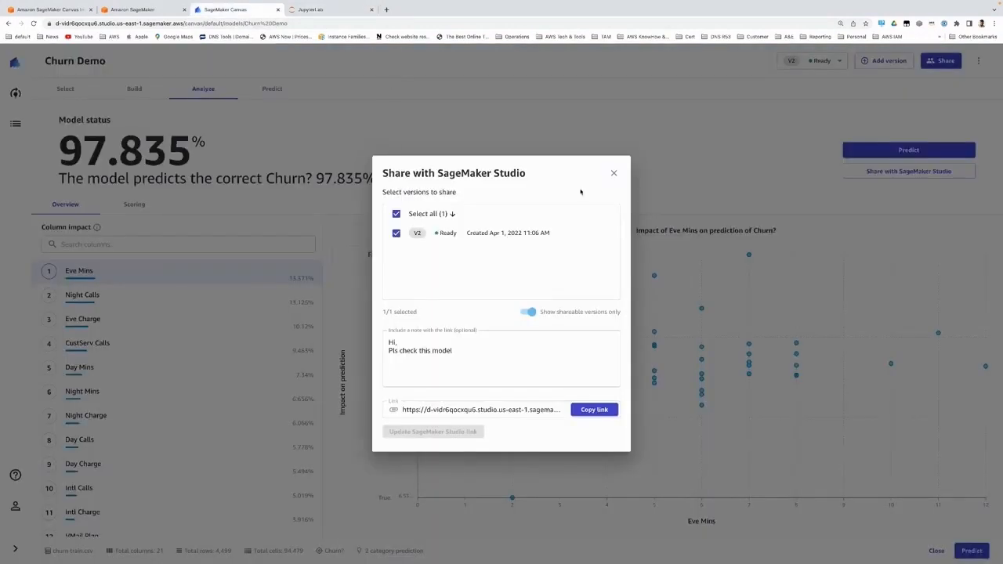
click(614, 173)
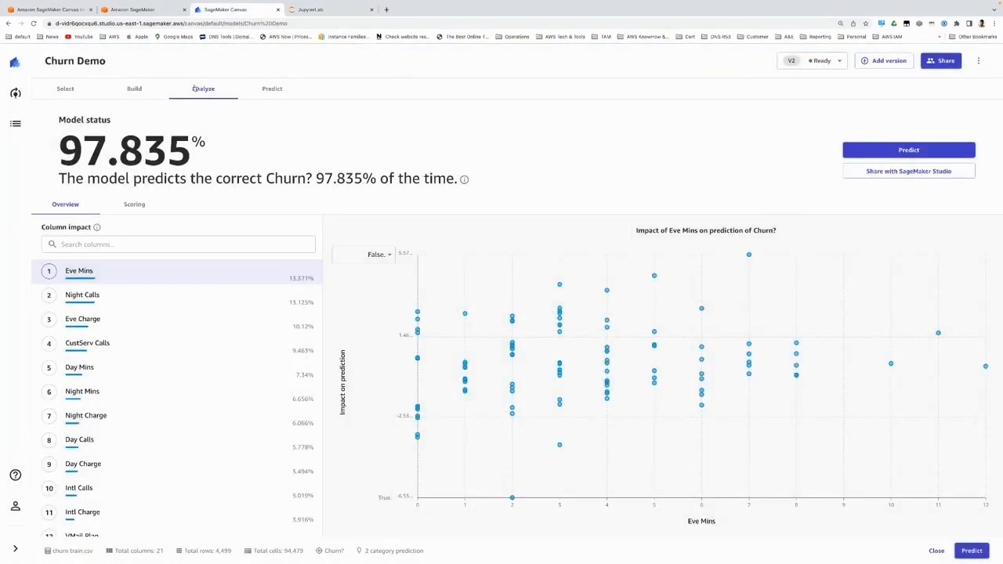
click(15, 63)
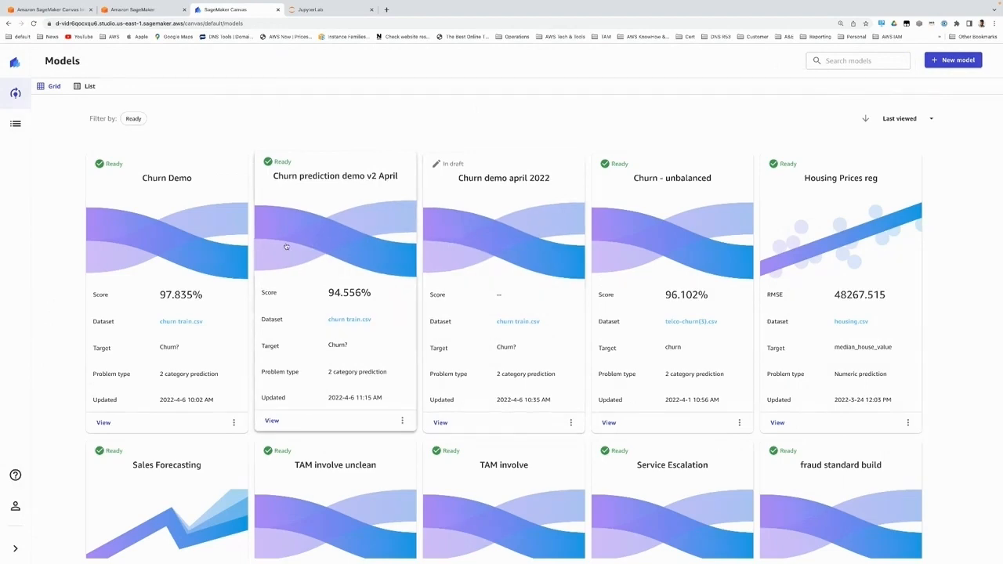
Step: Examine the saved models' scores, datasets, targets and problem types, from churn prediction to housing prices and sales forecasting
scroll(793, 248, down, 1)
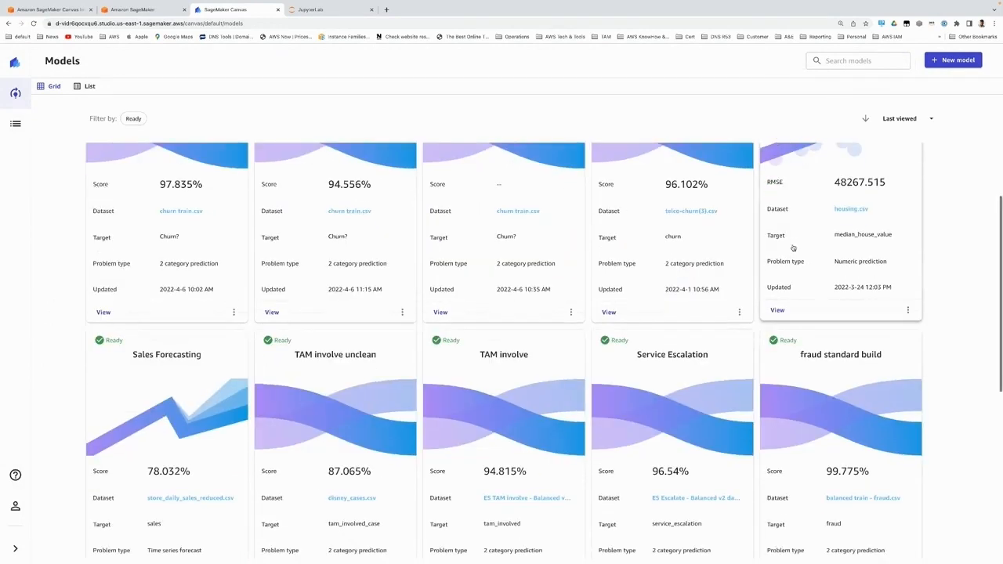
scroll(793, 248, up, 1)
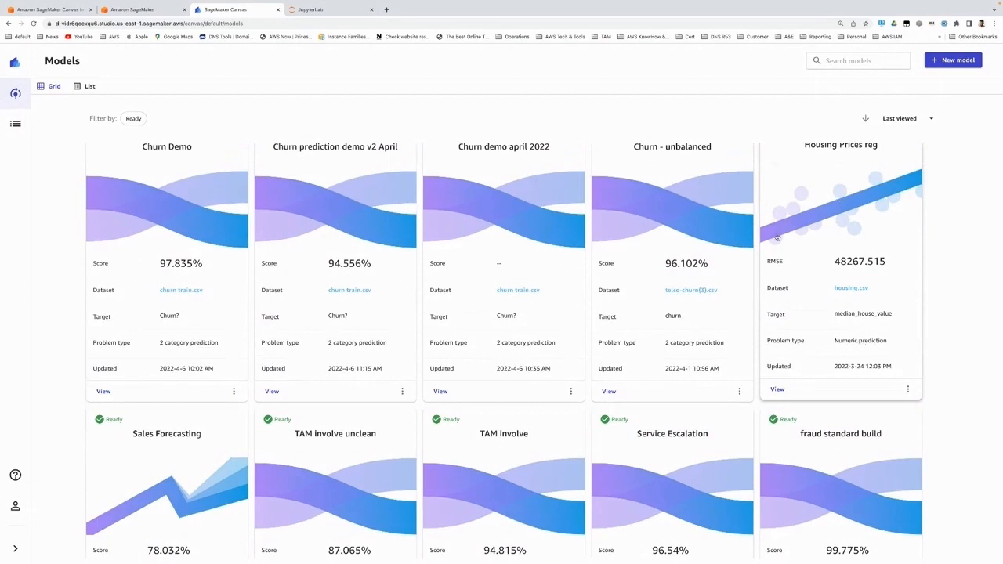
scroll(882, 205, up, 1)
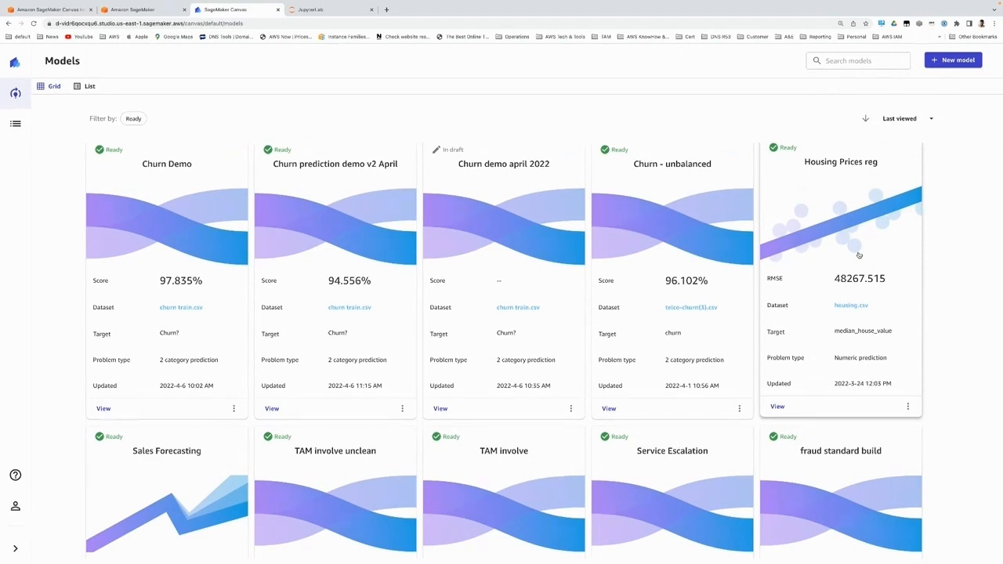
scroll(859, 255, down, 3)
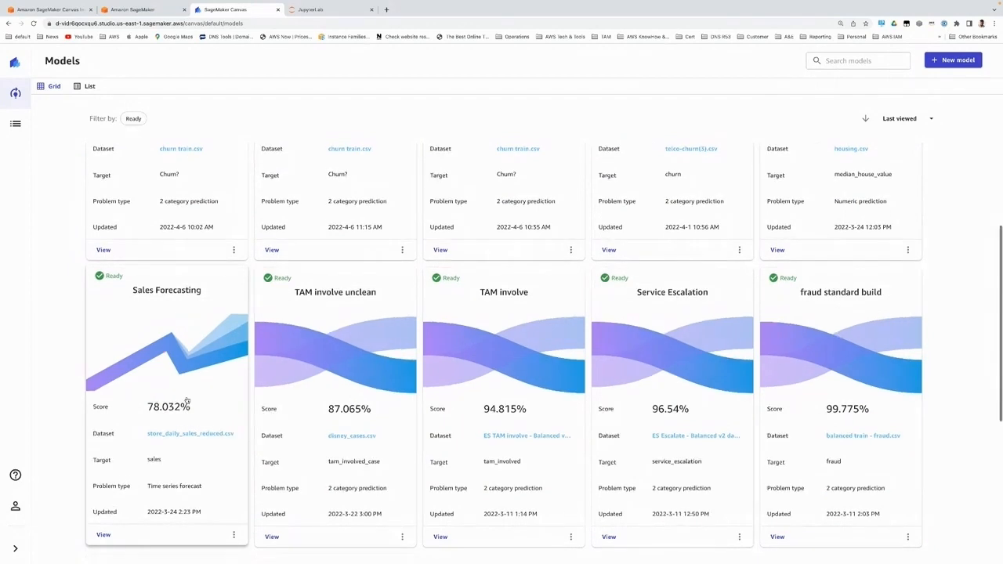
scroll(186, 340, up, 2)
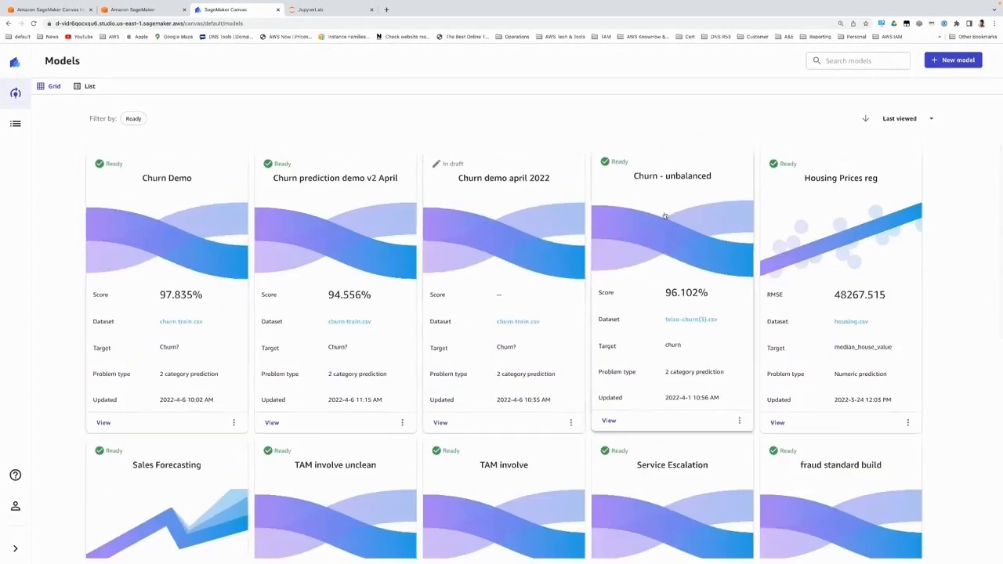
Step: Open the Churn prediction demo v2 April model and inspect the value distribution of its Churn? target column
click(322, 271)
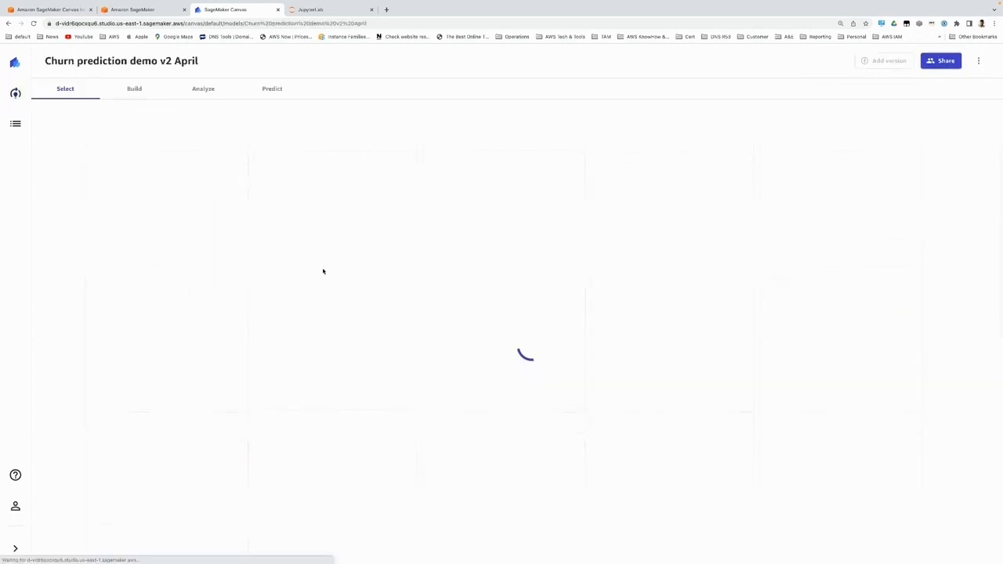
click(64, 89)
click(135, 88)
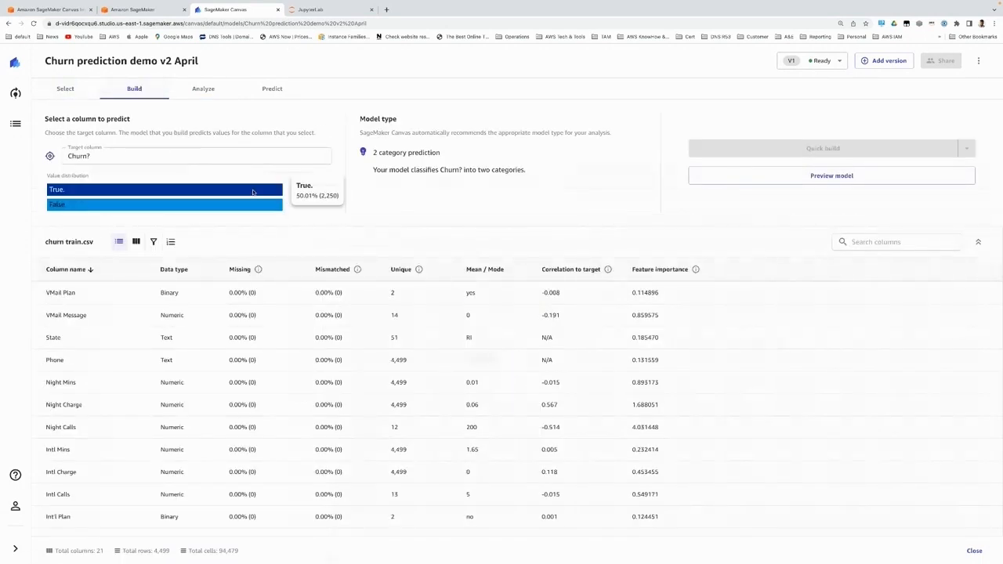
mouse_move(260, 194)
Step: Open the Churn - unbalanced model and review its churn value distribution, analysis overview and batch prediction page
click(16, 94)
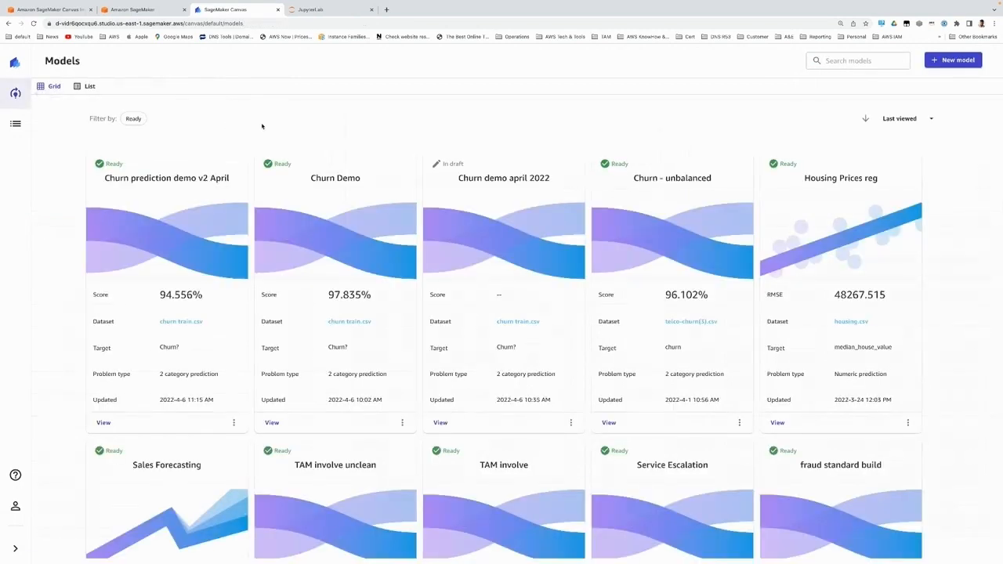
click(694, 261)
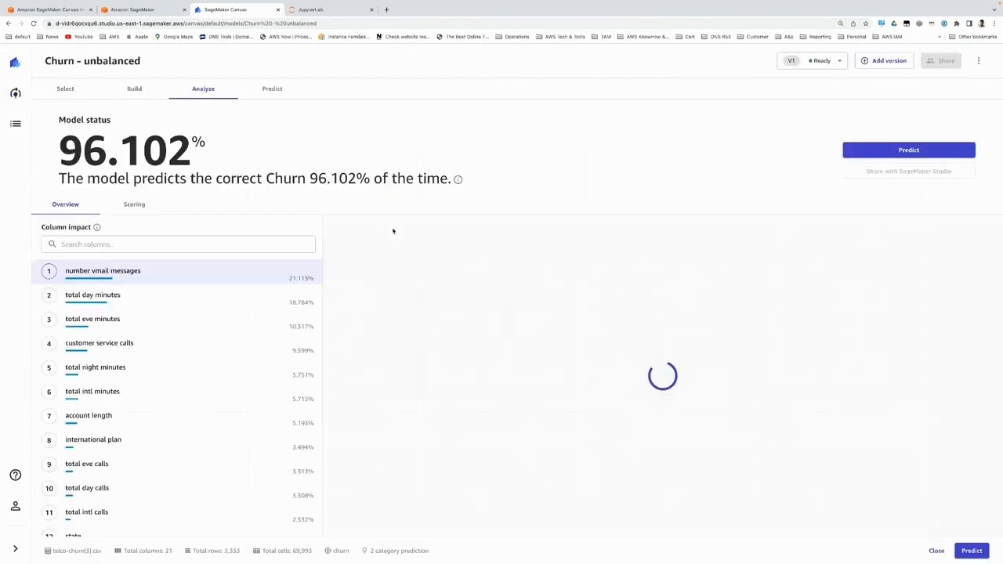
click(134, 88)
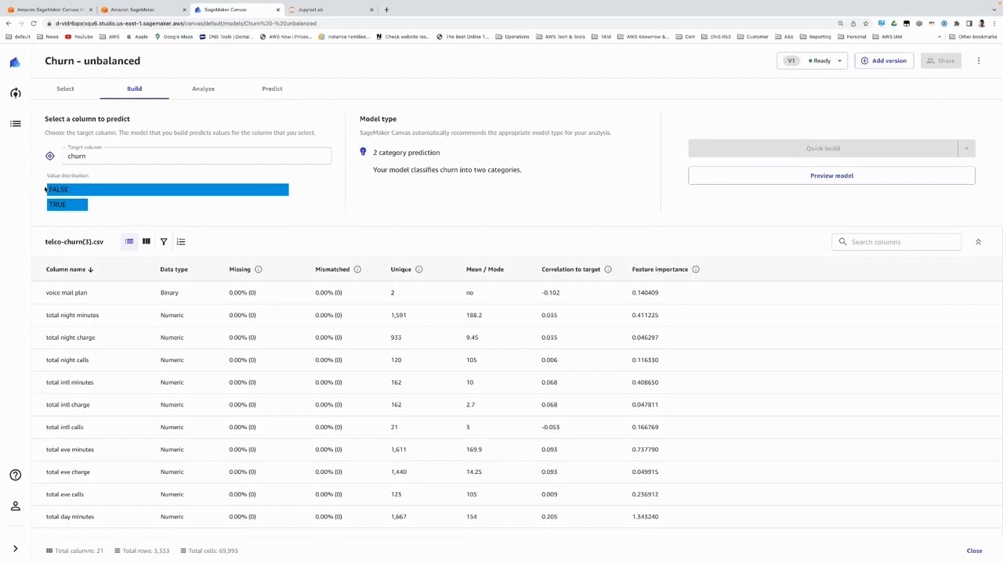
mouse_move(47, 190)
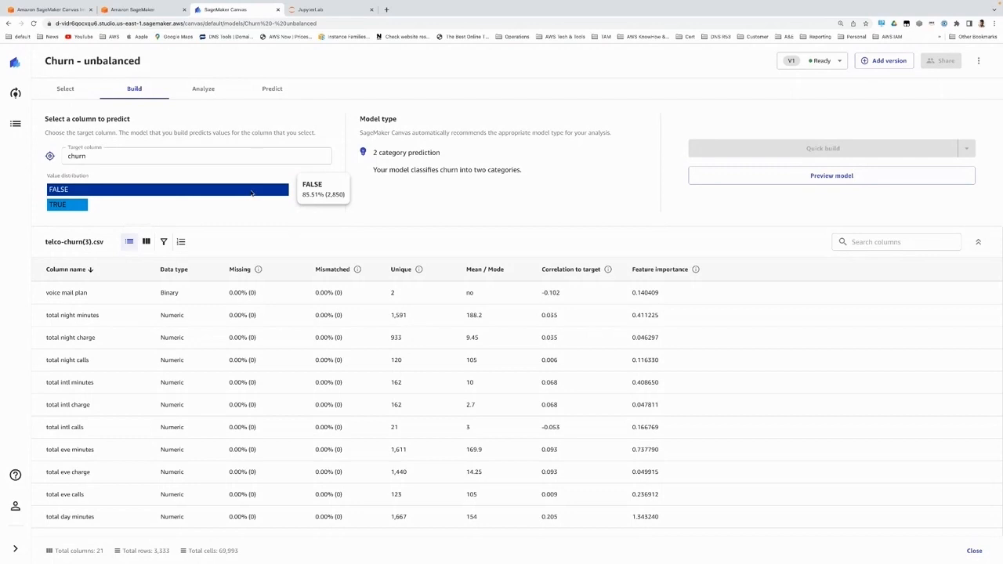
mouse_move(69, 207)
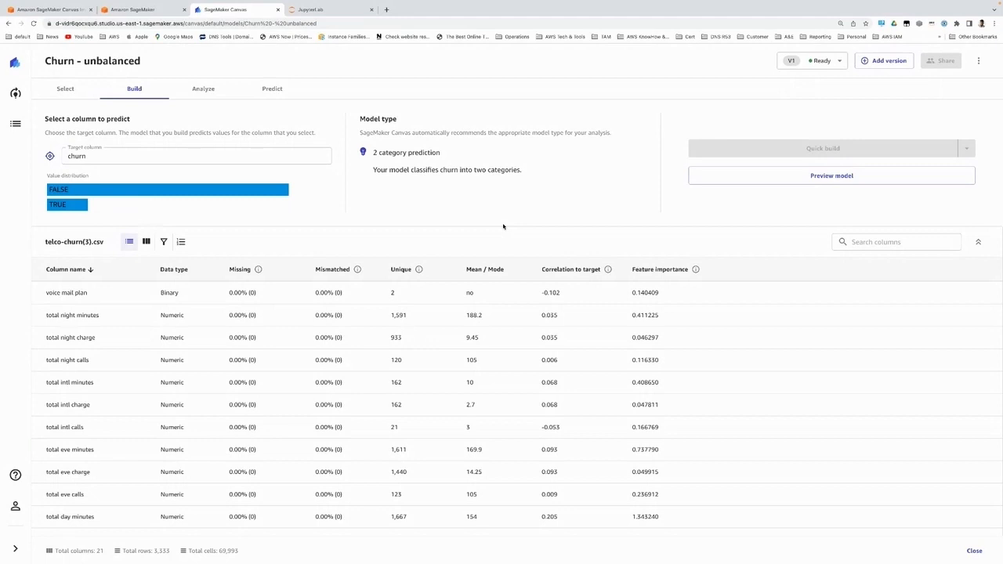
click(206, 89)
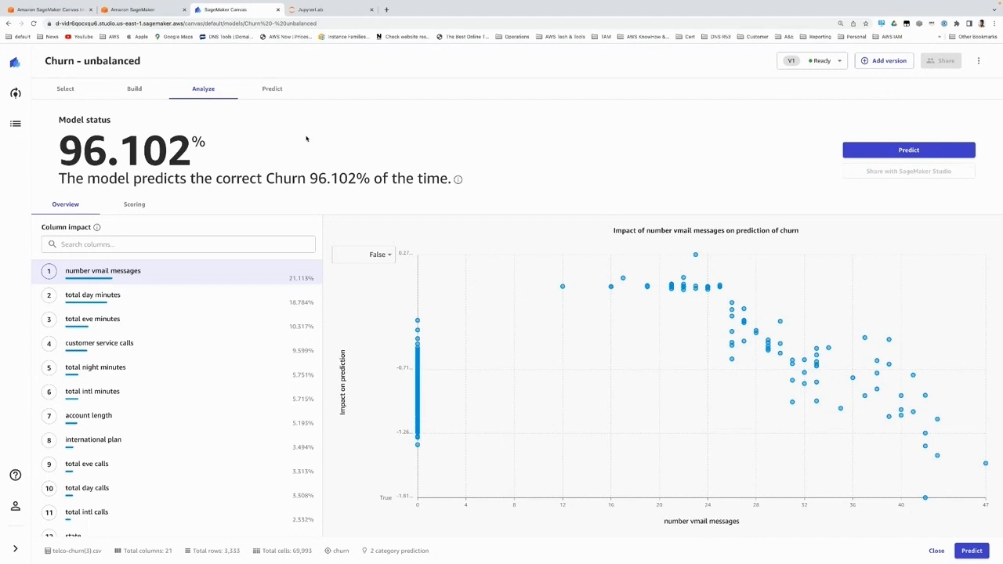
click(274, 90)
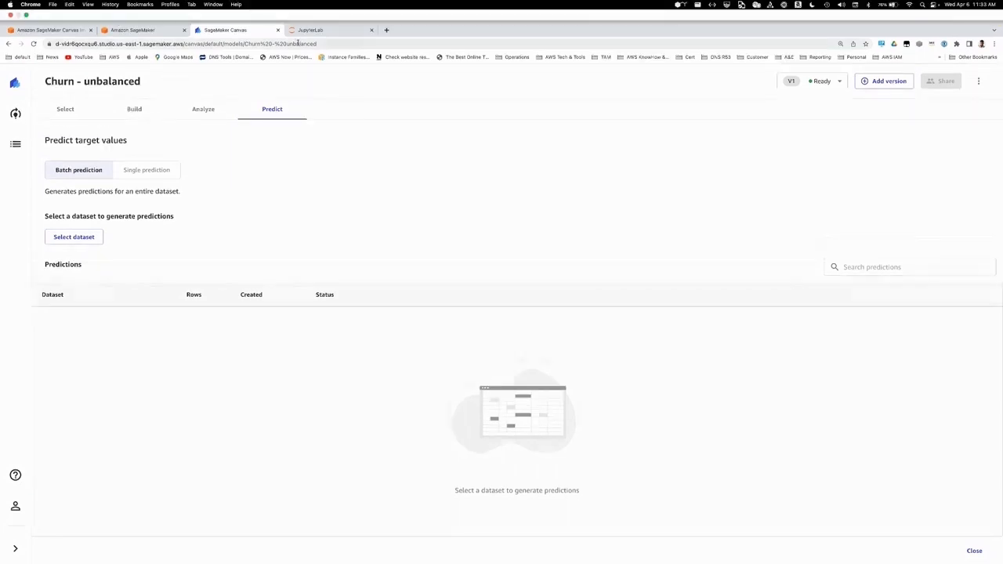
Step: Switch to SageMaker Studio, open the shared model's best model details and review its explainability, performance, artifacts and network settings
click(317, 30)
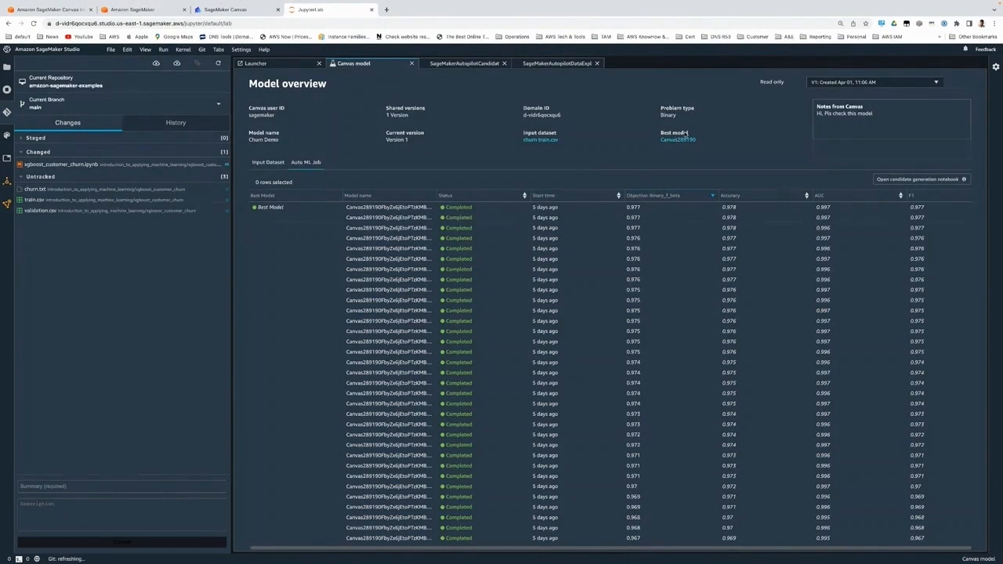
click(679, 139)
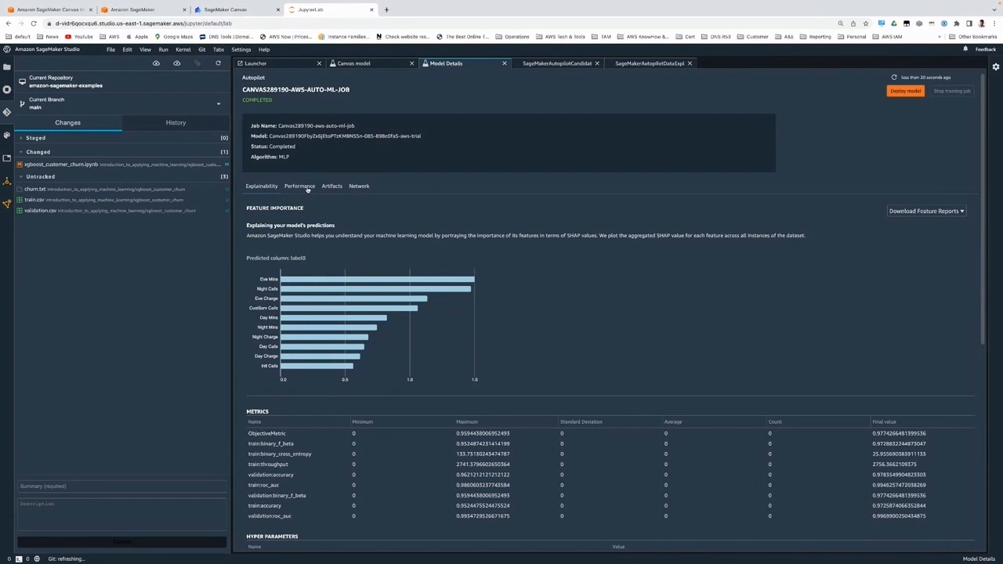
click(307, 189)
click(332, 186)
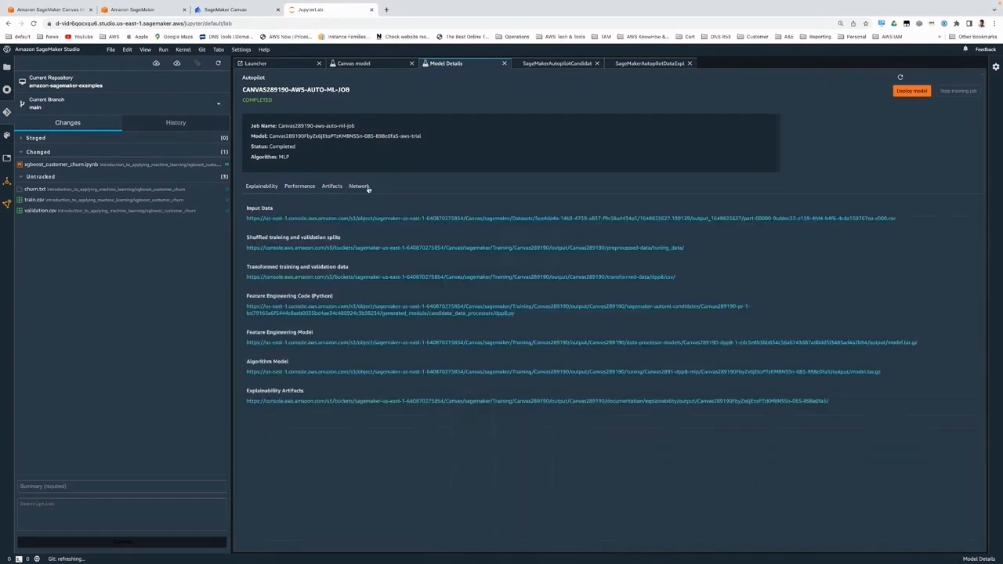
click(359, 187)
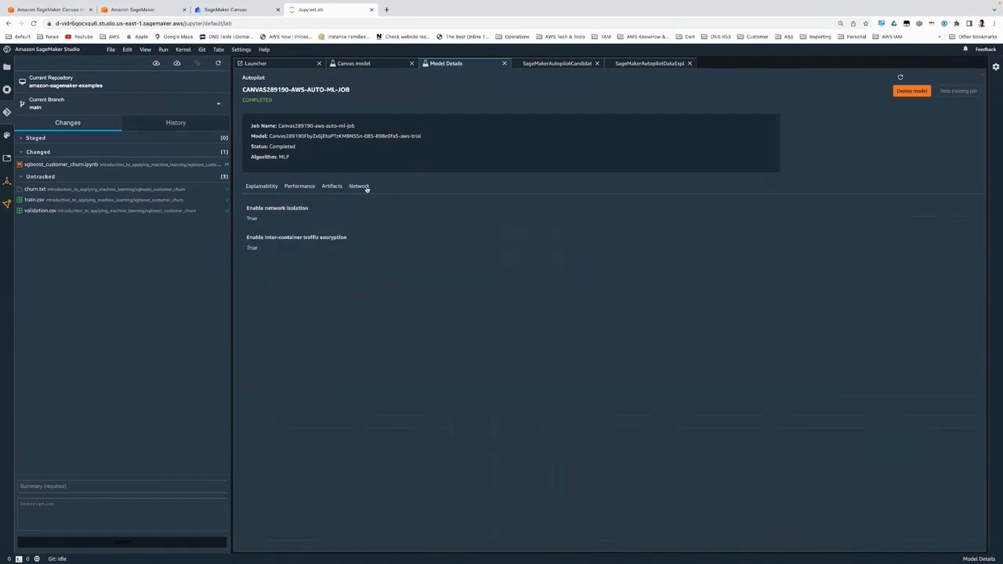
click(265, 186)
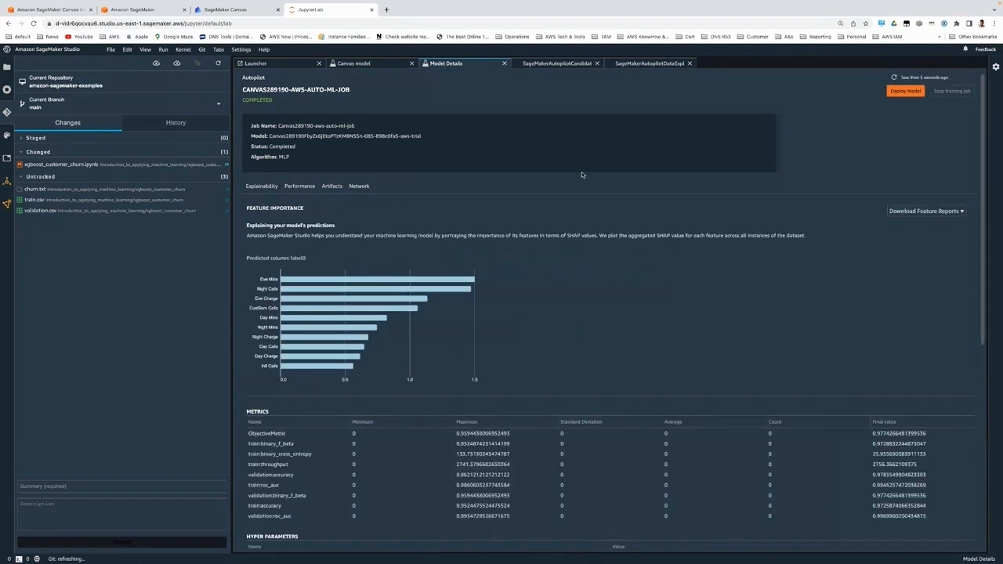